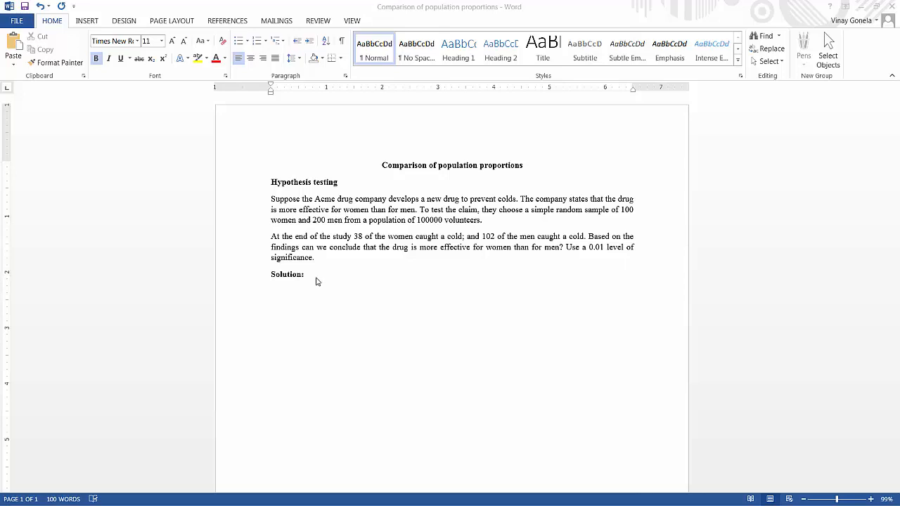
- Add the text "Define hypothesis" after "Solution:" and start a new line below it
key(Return)
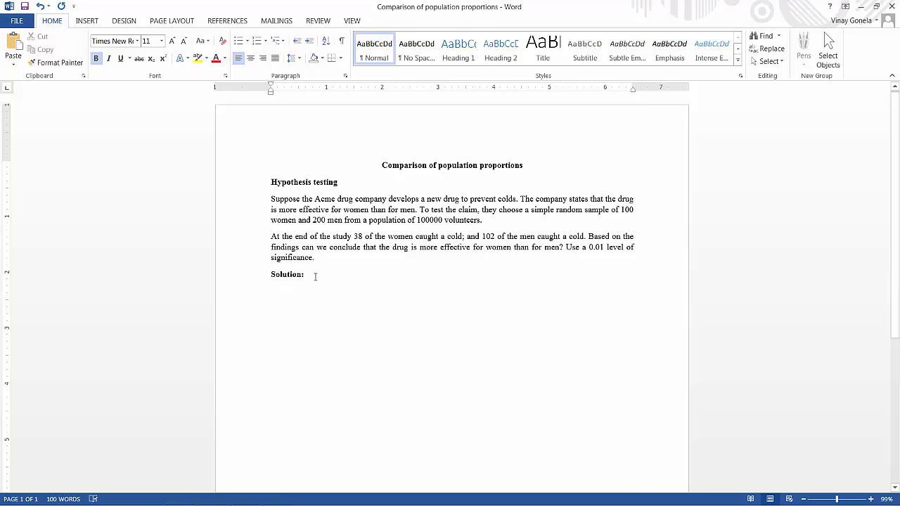
text(Def)
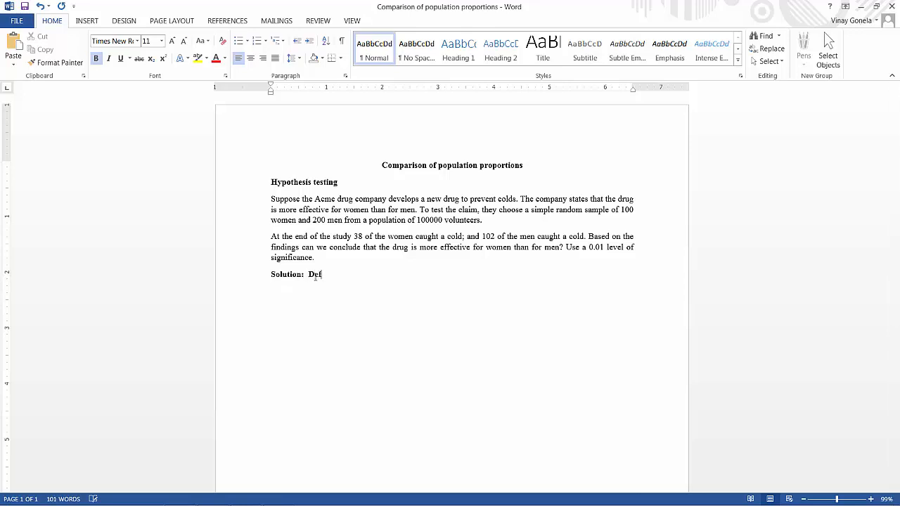
text(ine hypothesis)
key(Return)
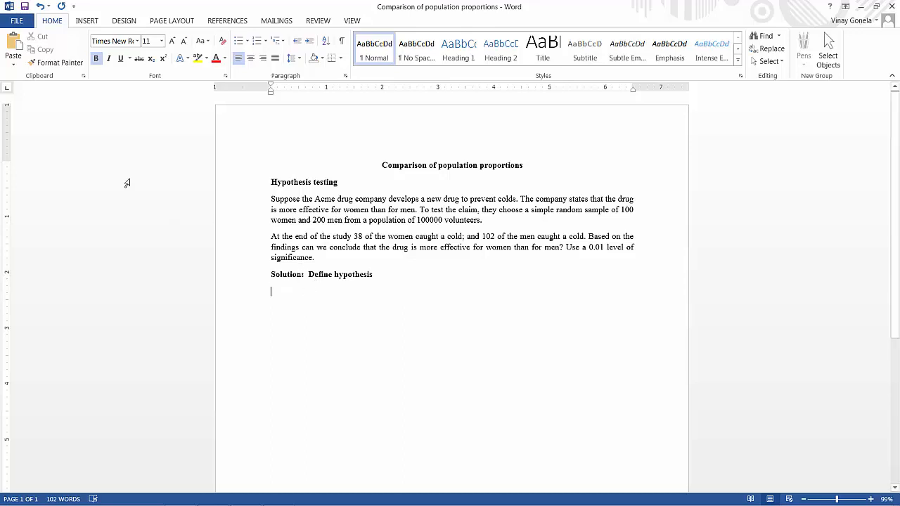
- Enter the hypothesis labels H0 and HA: spaced apart on one line, with the 0 and A as subscripts
text(H)
click(151, 59)
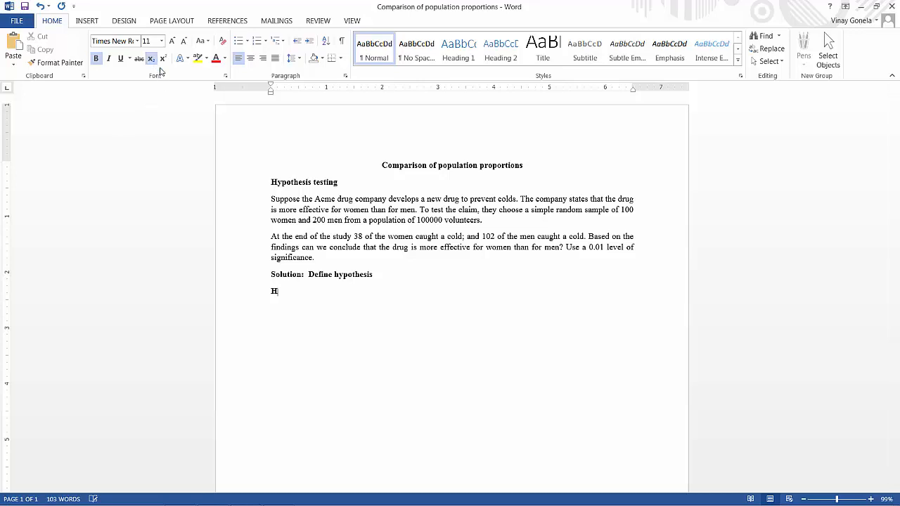
text(0)
click(152, 60)
key(Tab)
key(Tab)
text(H)
click(151, 59)
text(A)
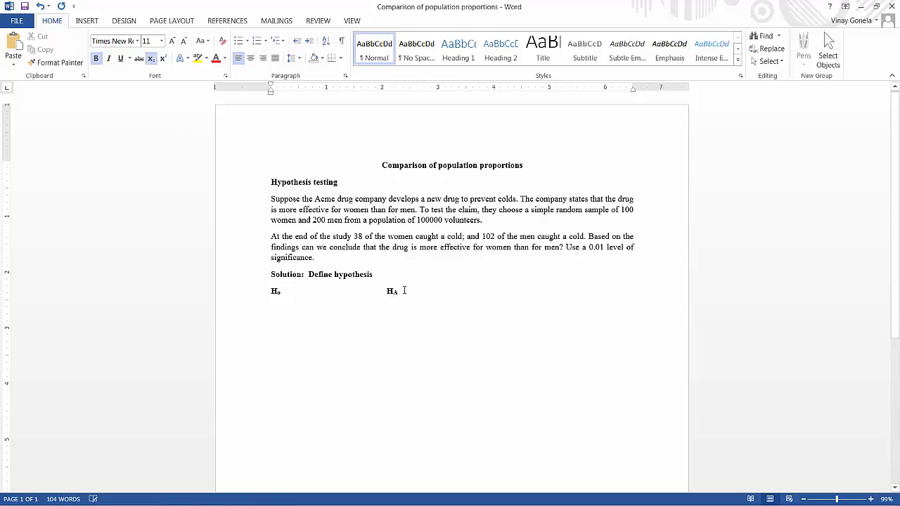
click(151, 59)
text(:)
- Write the alternative hypothesis P(W) < P(M) after the HA: label, based on the company's claim
drag(279, 209, 415, 210)
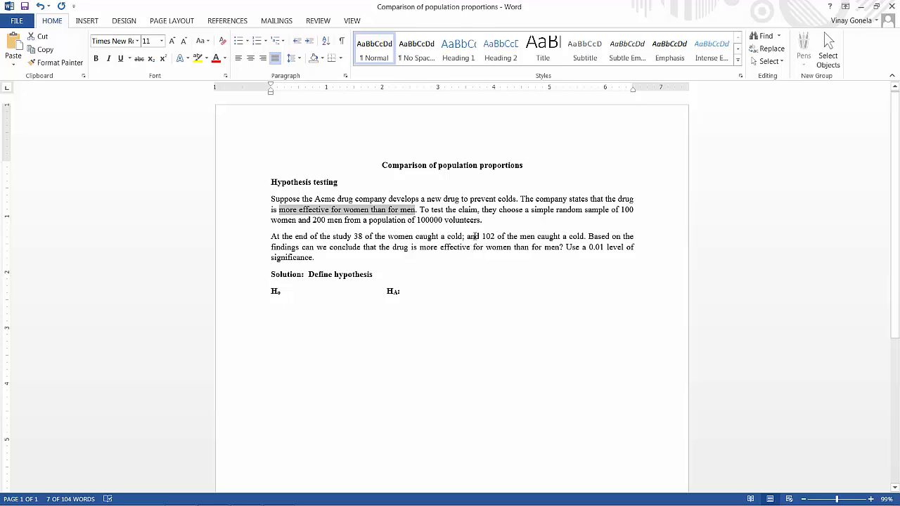
click(405, 292)
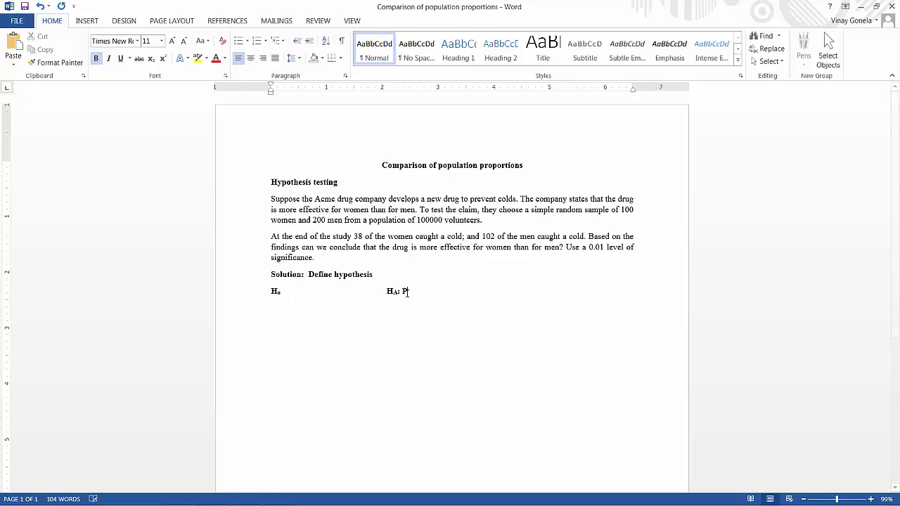
text(P(W) )
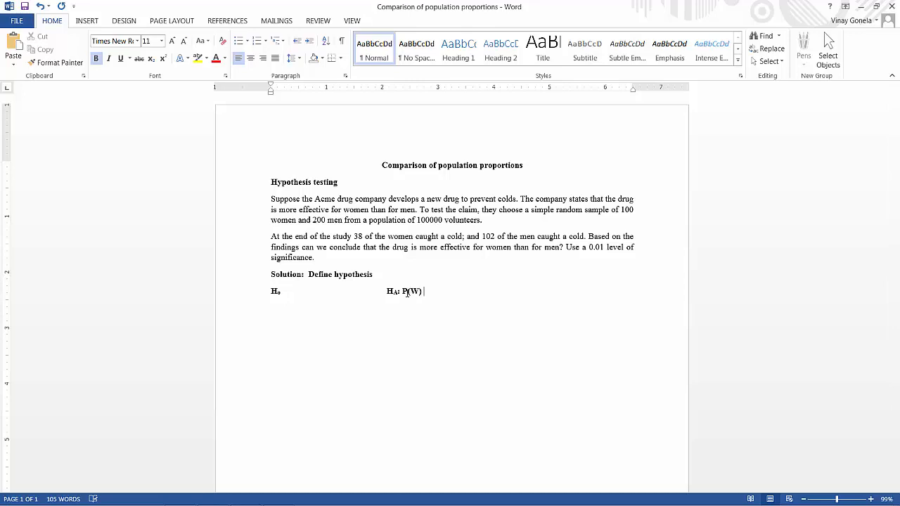
text(< P(M))
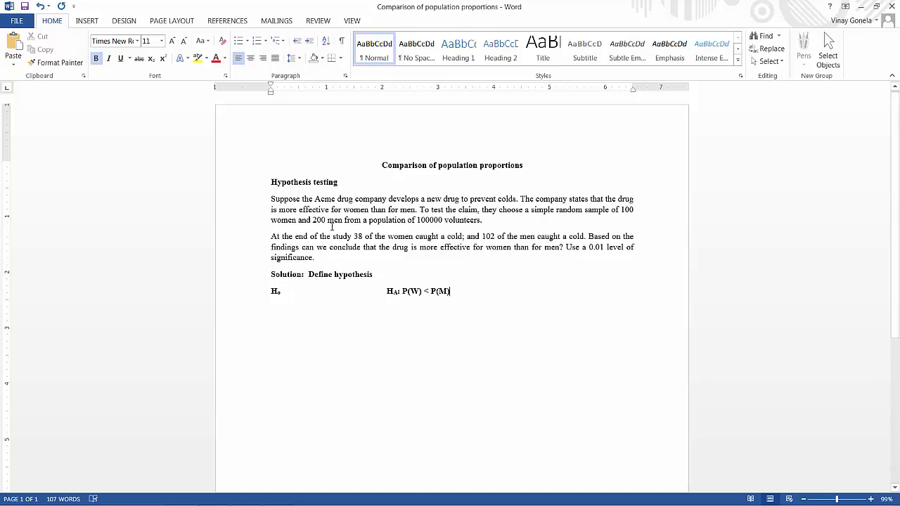
- Make the phrase "more effective for women than for men" in the first problem paragraph bold
drag(280, 210, 417, 210)
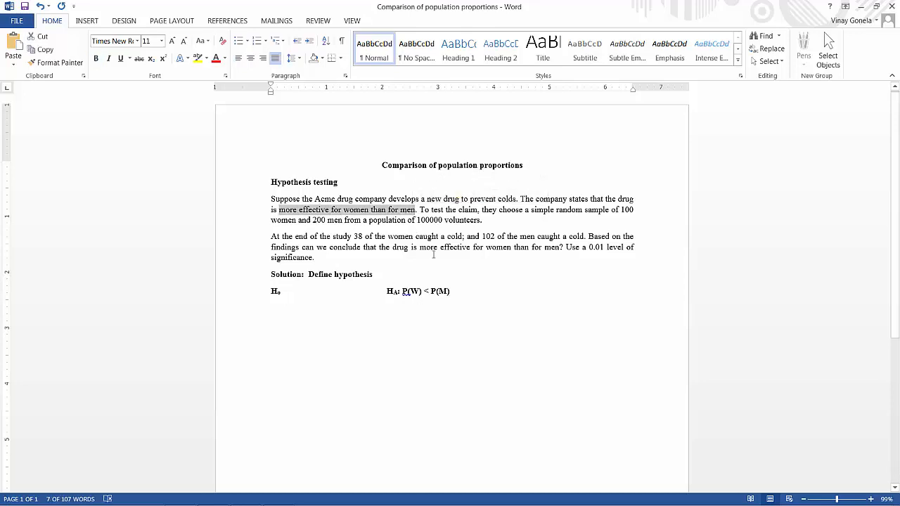
key(ctrl+b)
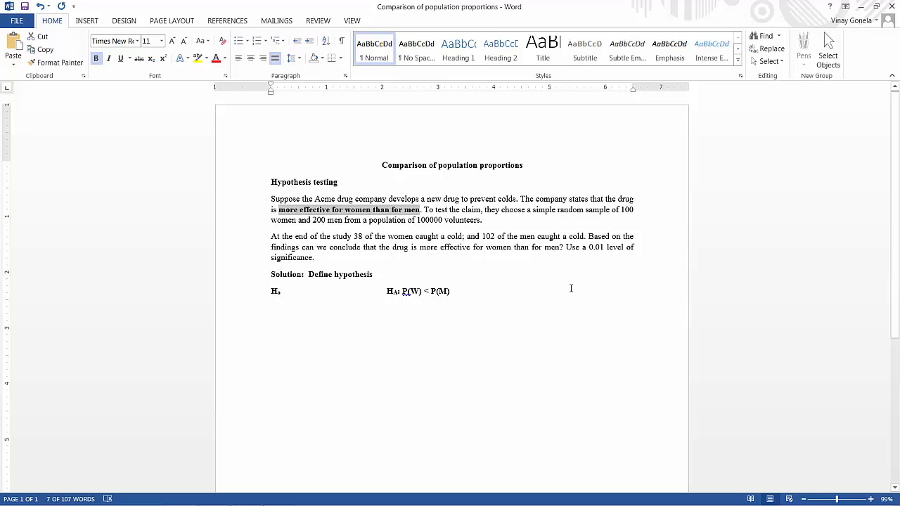
- Add the difference form P(W) – P(M) < 0 on a new line beneath the alternative hypothesis
click(476, 292)
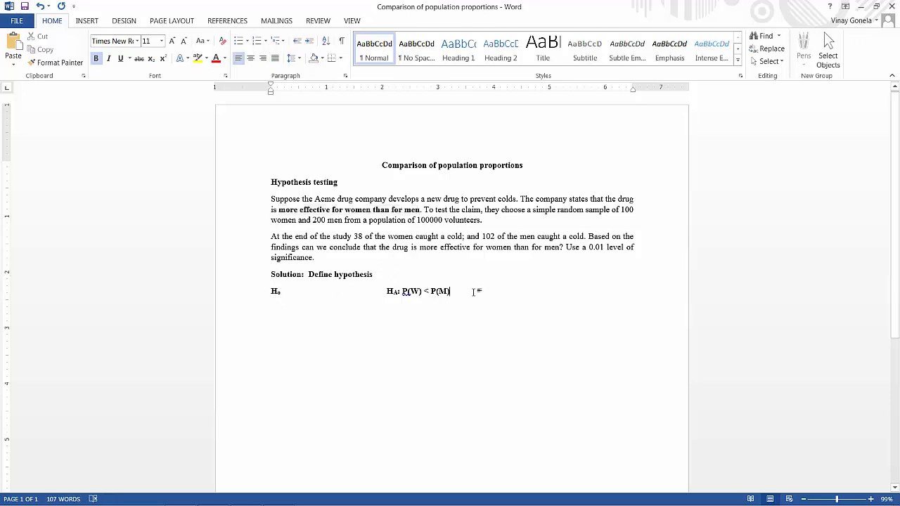
key(Return)
key(Tab)
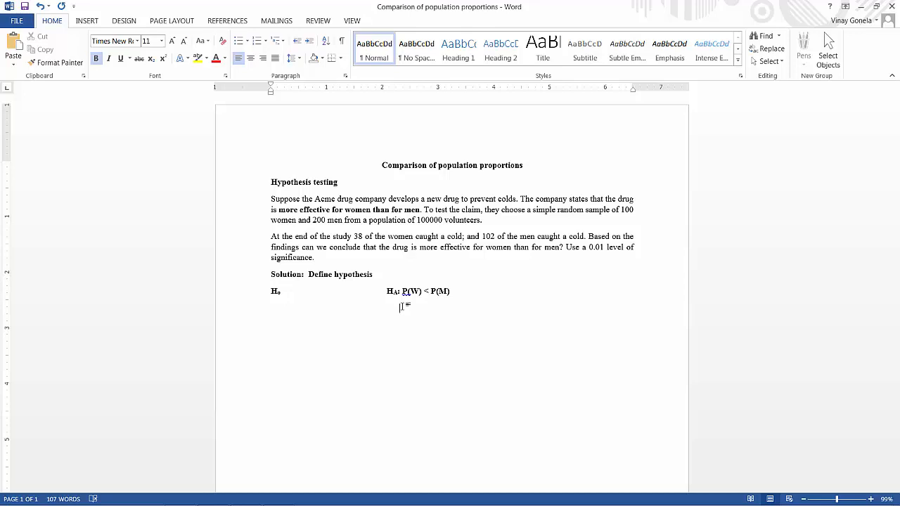
text(P)
text((W)
text())
text( - P()
text(M))
text( <)
text(0)
- Complete the null hypothesis after the H0 label as ": P(W) >= P(M)"
click(284, 291)
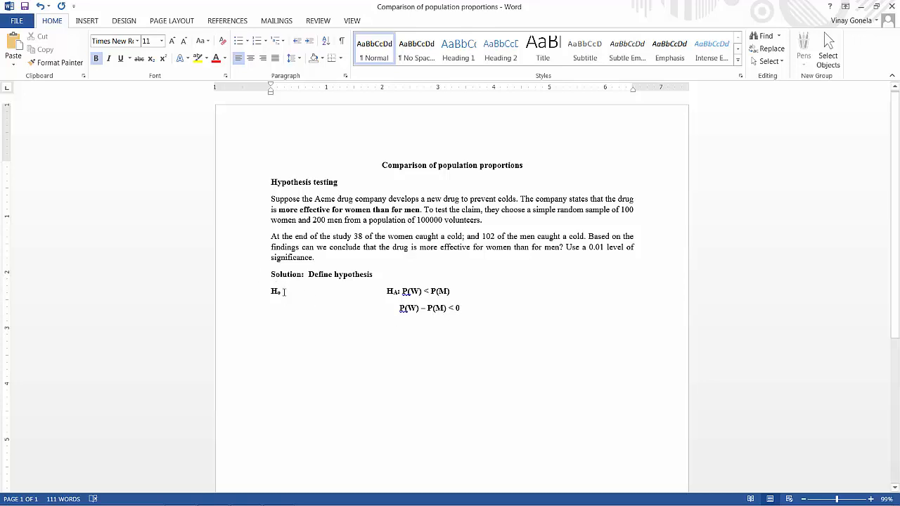
text(:)
text(P)
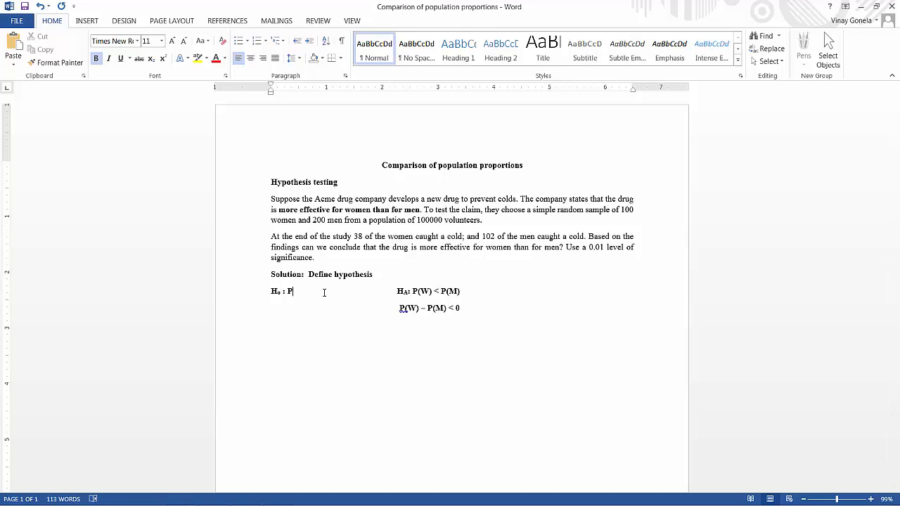
text((W)
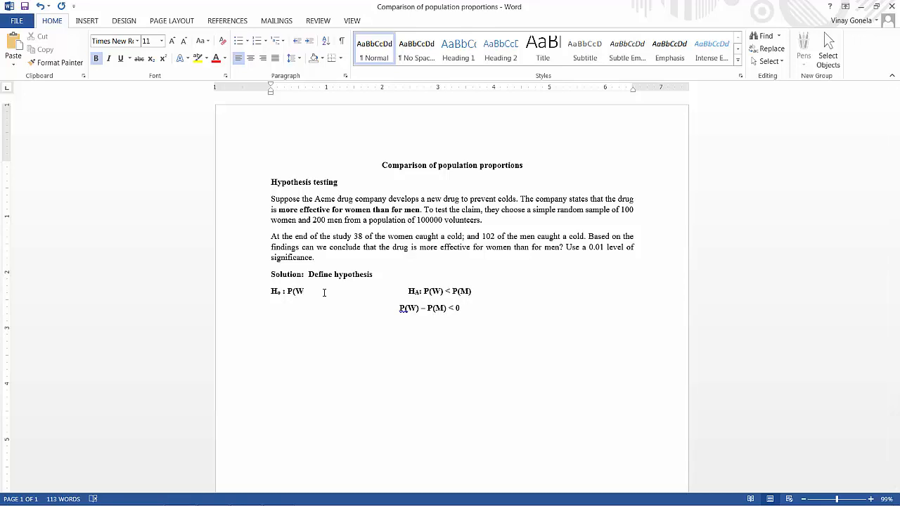
text() >= P)
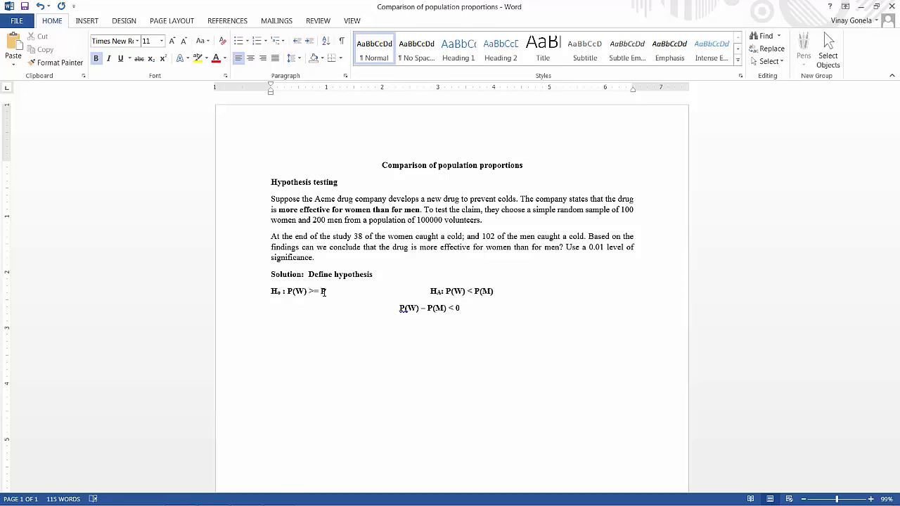
text((M))
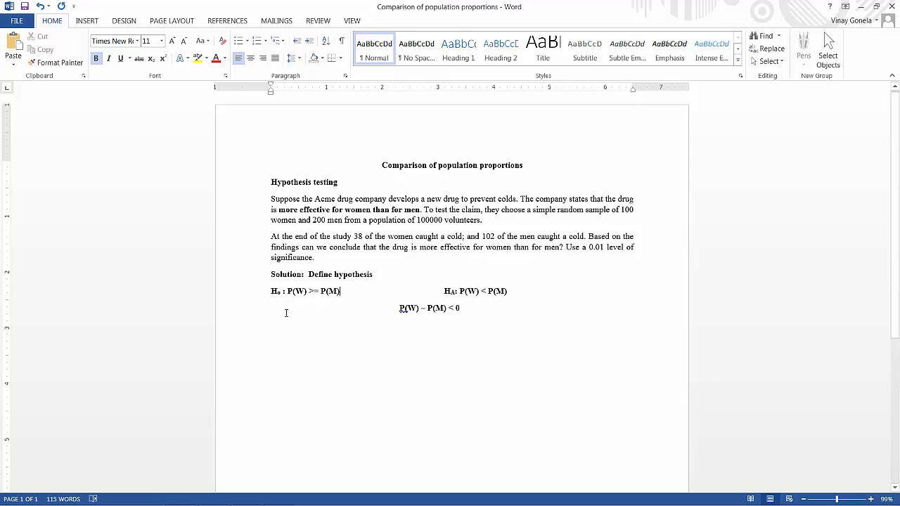
- Add the difference form P(W) – P(M) >= 0 beneath the null hypothesis, keeping the alternative's form to its right
click(289, 305)
key(BackSpace)
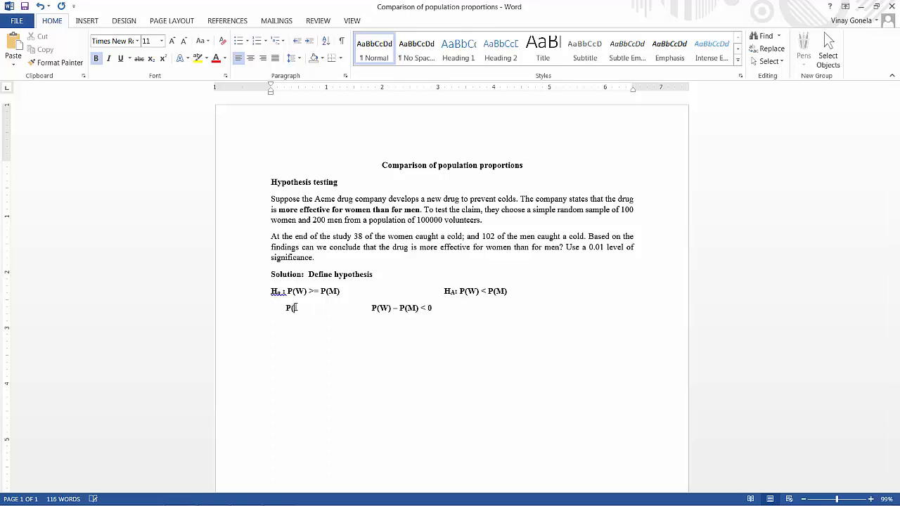
text(W) - P(M) >= 0)
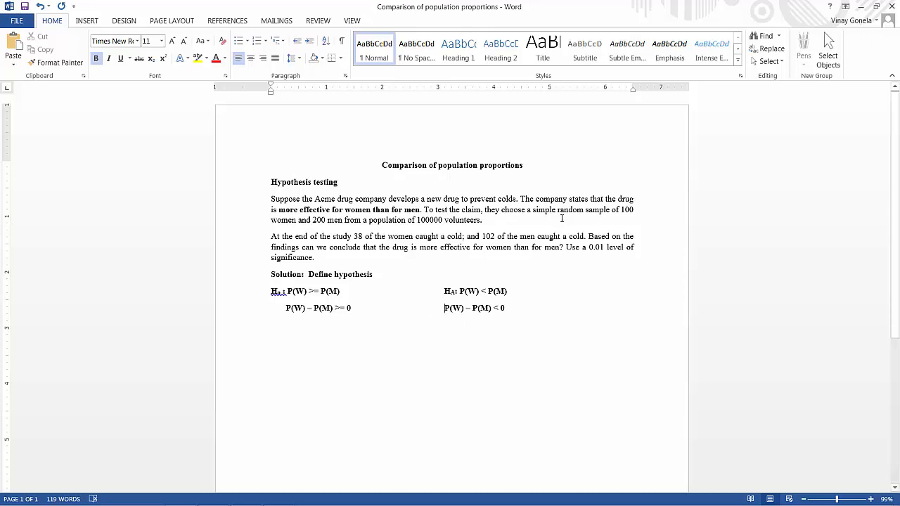
- Check the women's sample size, the number of women who caught a cold and the significance level in the problem text
double_click(624, 209)
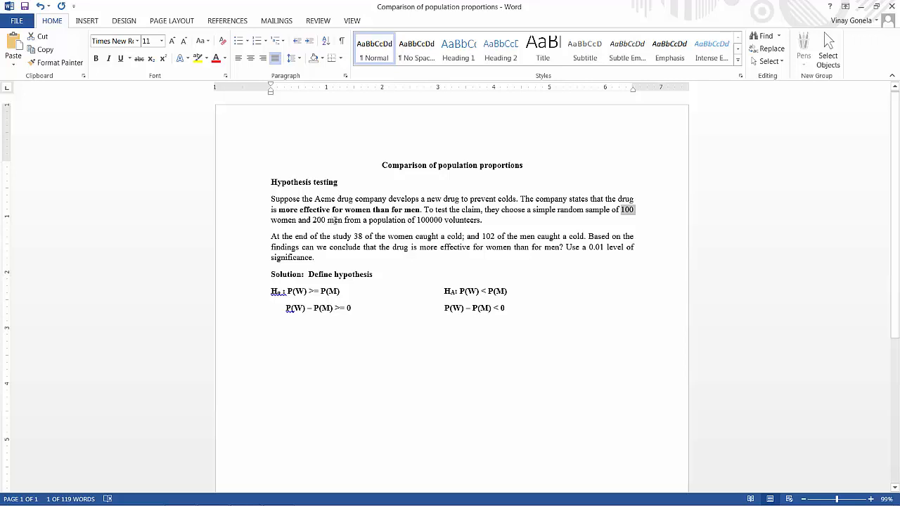
double_click(358, 237)
double_click(591, 247)
- Switch to Minitab and open the 2 Proportions test with Summarized data as the input format
mouse_move(286, 504)
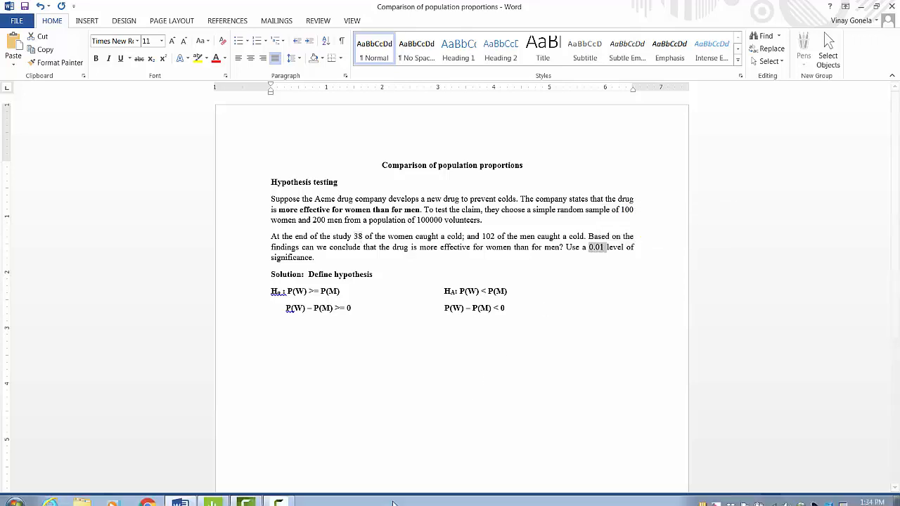
click(219, 496)
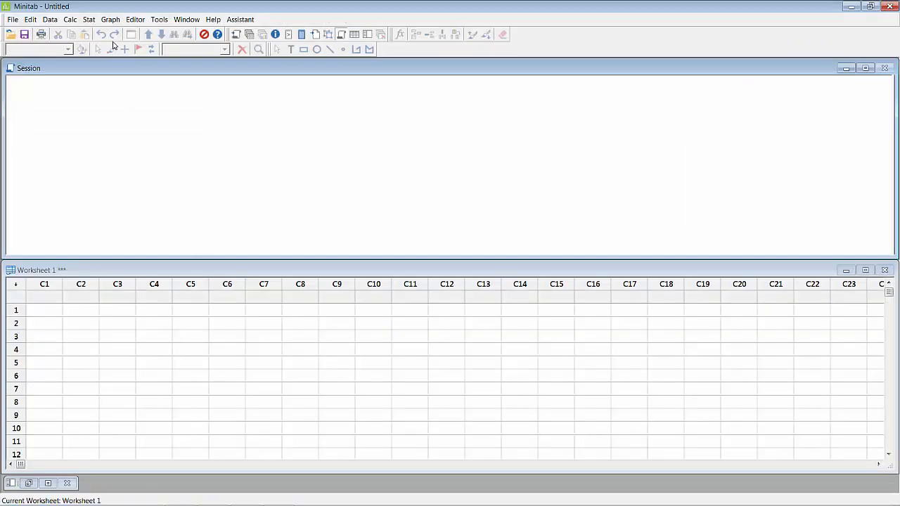
click(90, 21)
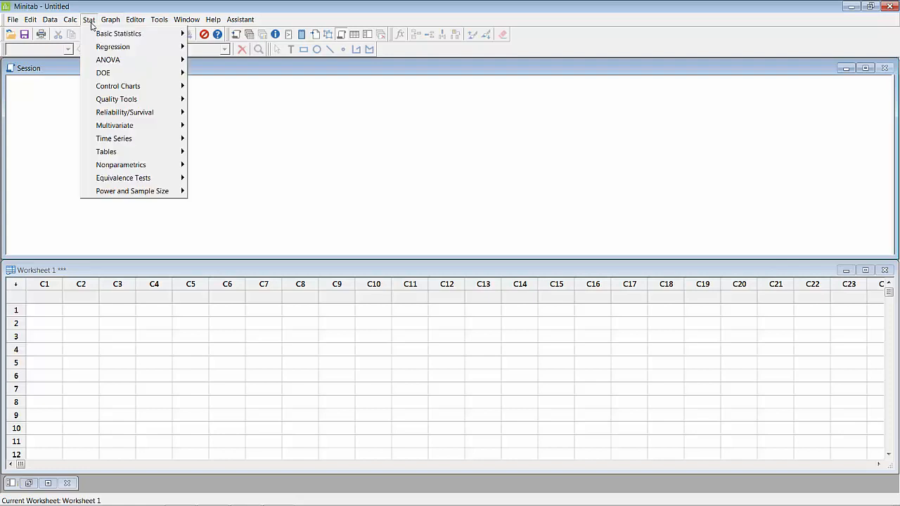
mouse_move(99, 34)
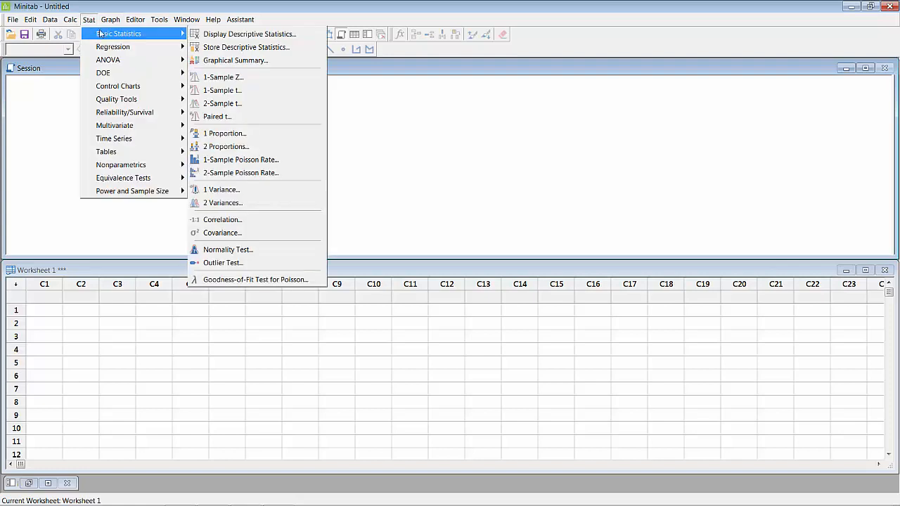
click(240, 147)
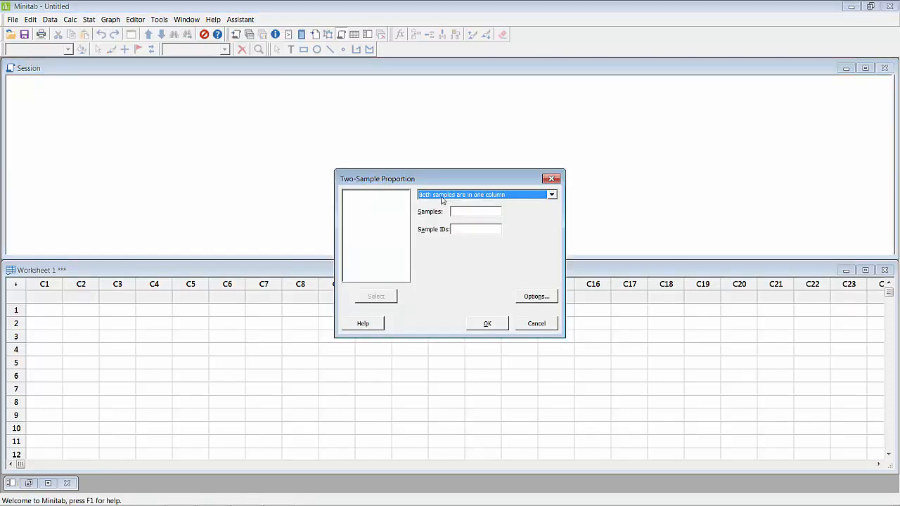
click(496, 197)
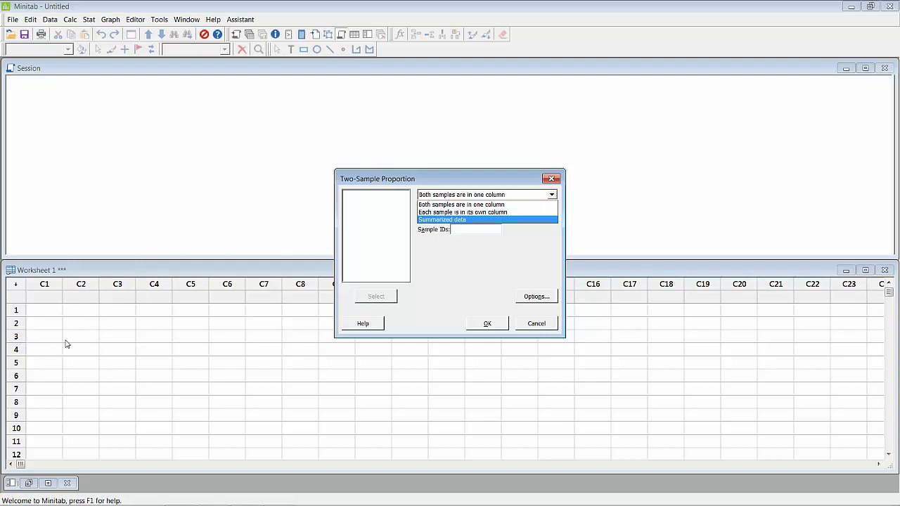
click(443, 220)
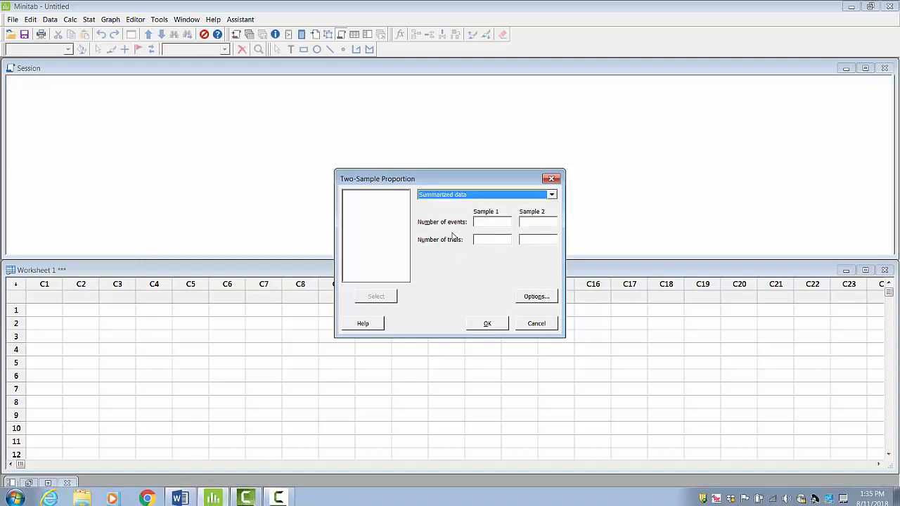
- Consult the Word problem text and enter 38 events and 100 trials for Sample 1 in Minitab
click(179, 496)
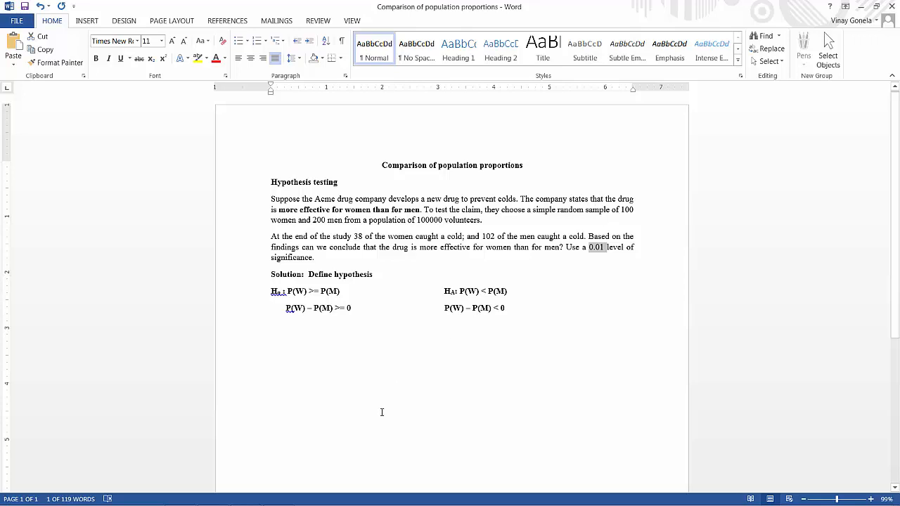
click(210, 496)
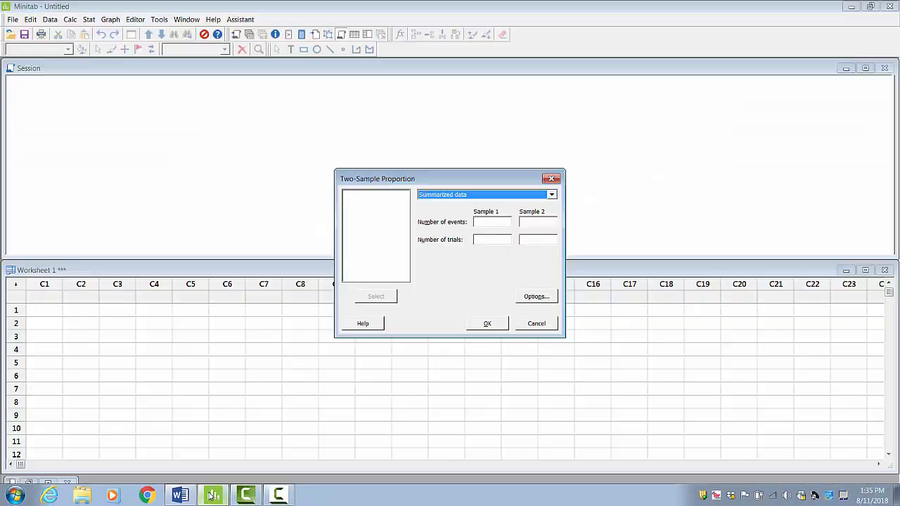
click(480, 221)
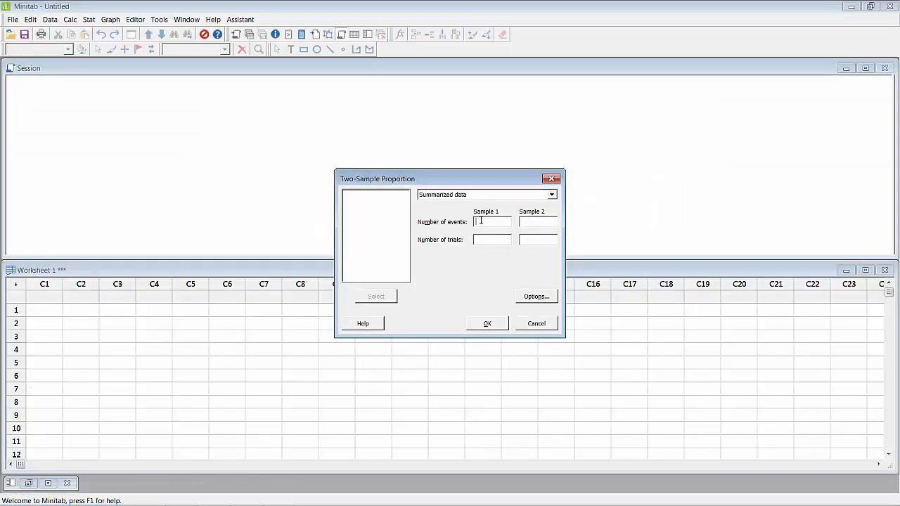
text(38)
click(478, 239)
- Switch to Word and check the number of men who caught a cold and the men's sample size
mouse_move(277, 502)
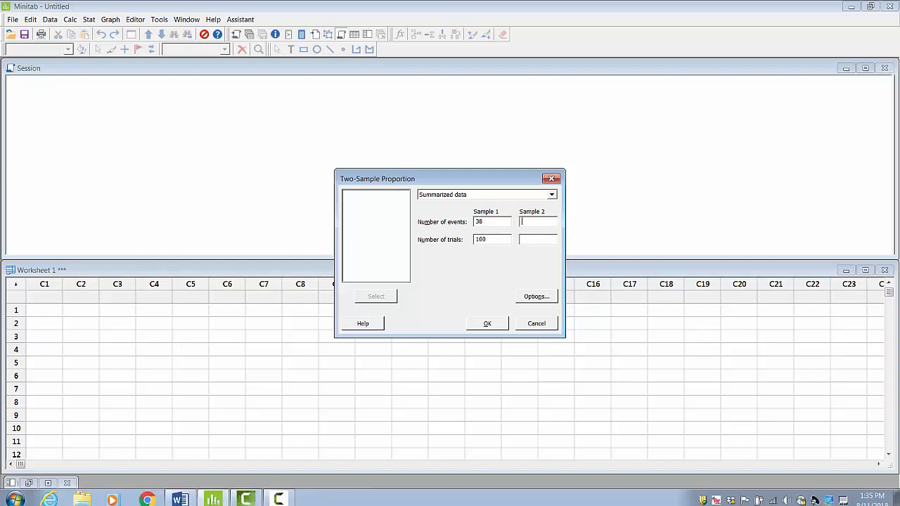
click(180, 496)
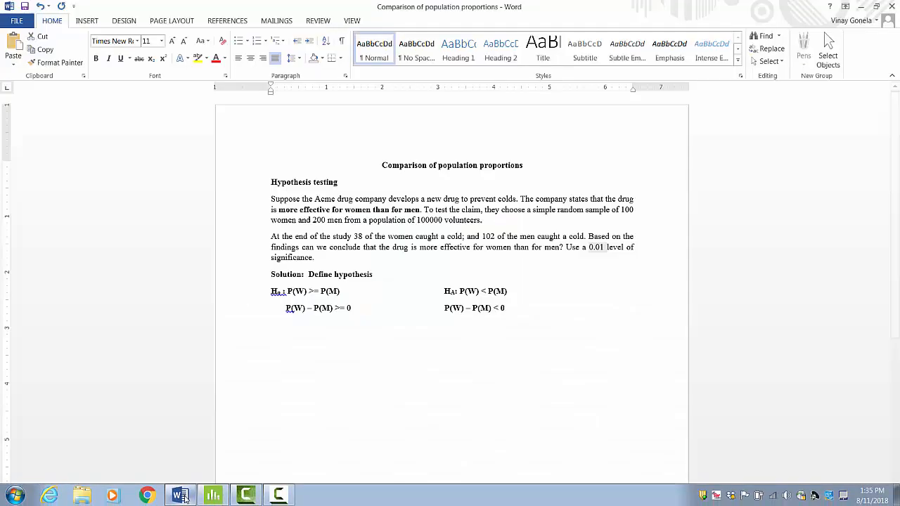
double_click(485, 236)
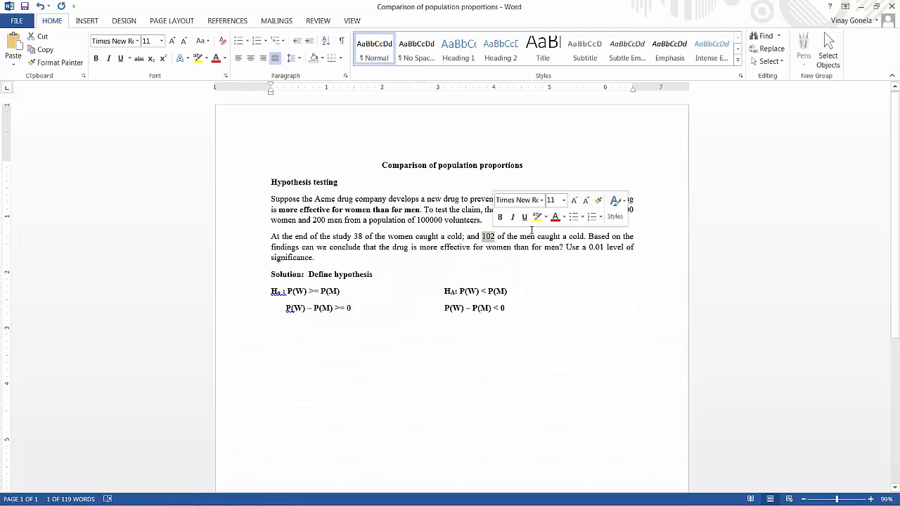
double_click(318, 220)
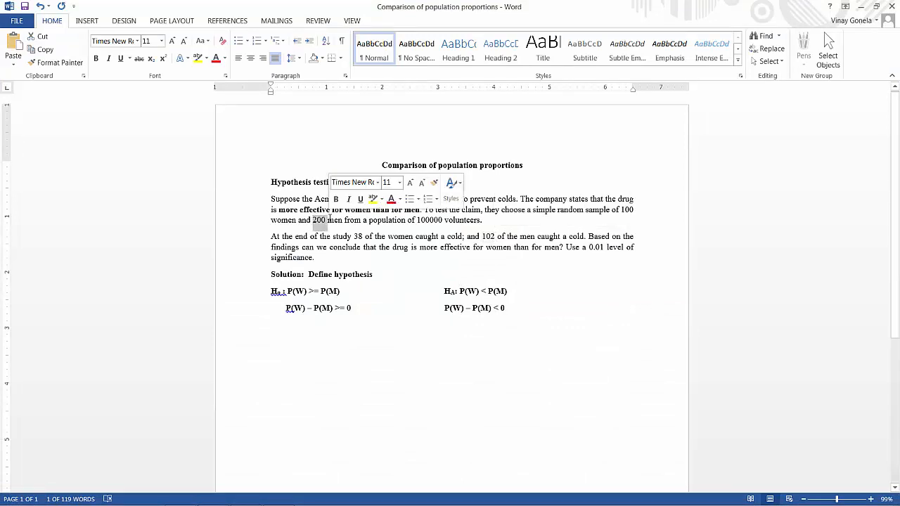
- Switch to Minitab, enter 102 events and 200 trials for Sample 2, and open the test options
click(862, 7)
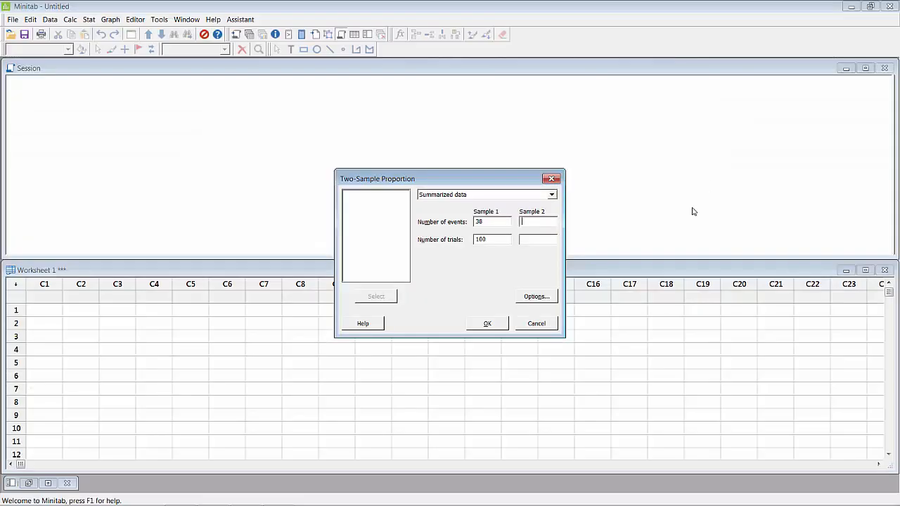
click(524, 221)
click(537, 297)
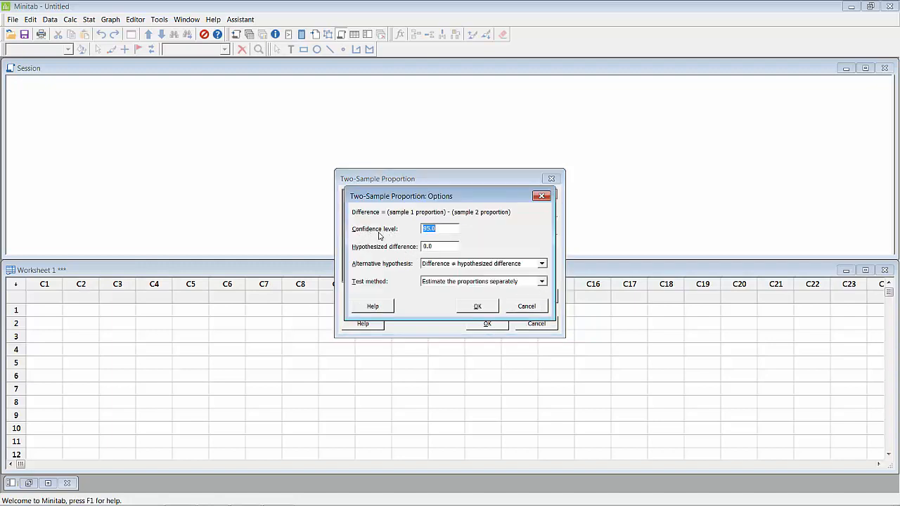
- Switch to Word and make the 0.01 significance level in the problem text bold
click(180, 500)
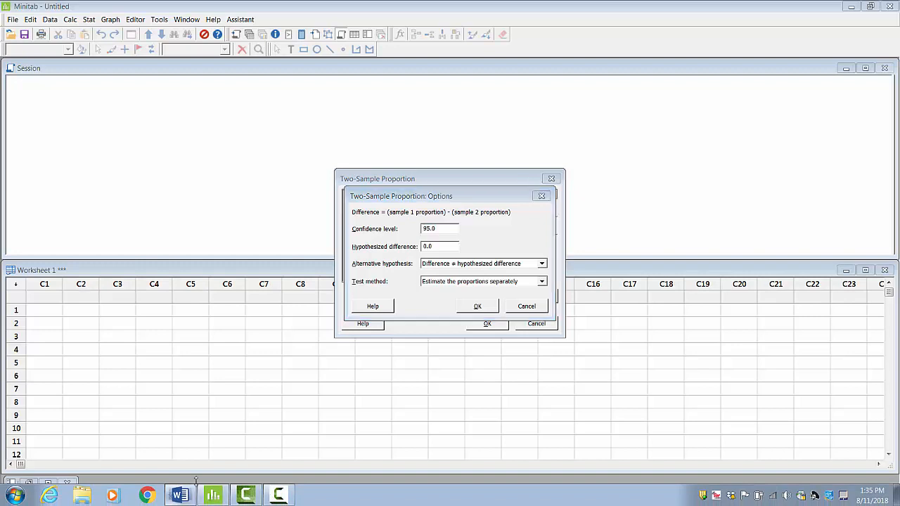
double_click(595, 247)
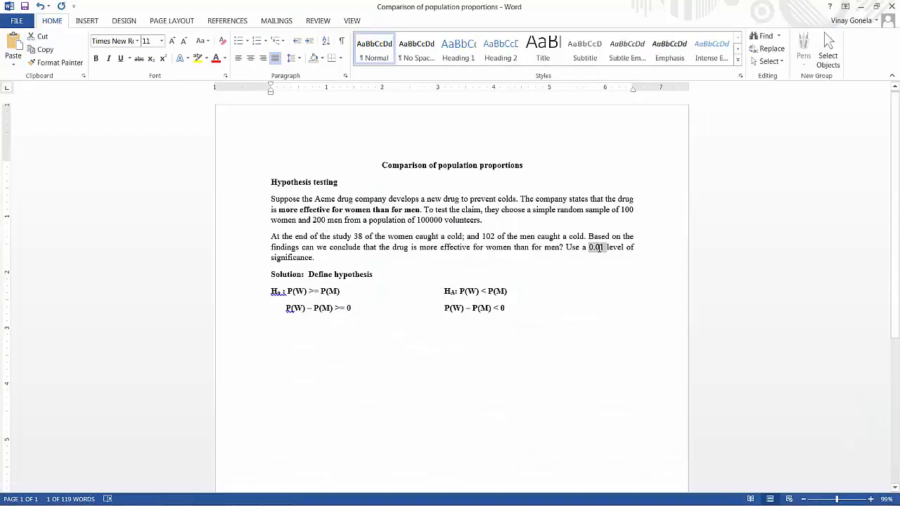
key(ctrl+b)
- Switch to Minitab and set the confidence level of the two-sample proportion test to 99.0
click(861, 6)
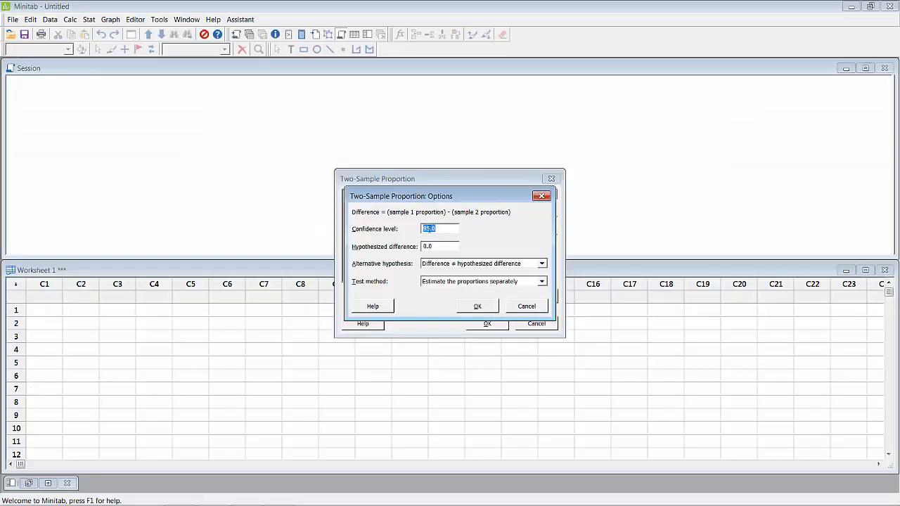
click(431, 229)
text(9)
- Consult the hypotheses in Word and set Minitab's alternative hypothesis to Difference < hypothesized difference
click(181, 496)
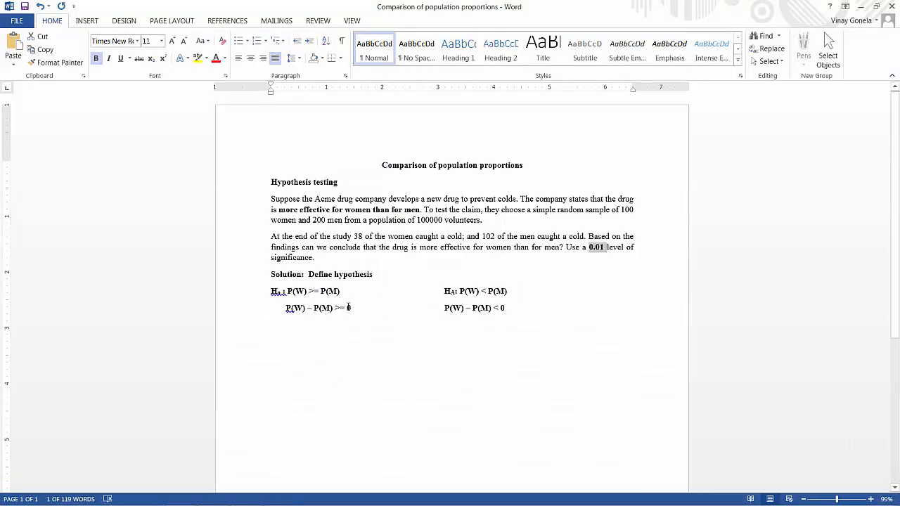
click(348, 308)
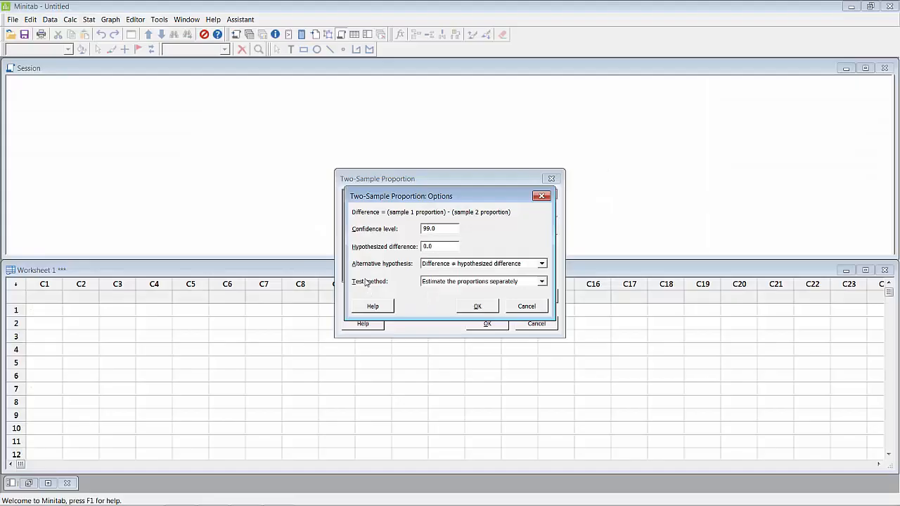
click(471, 266)
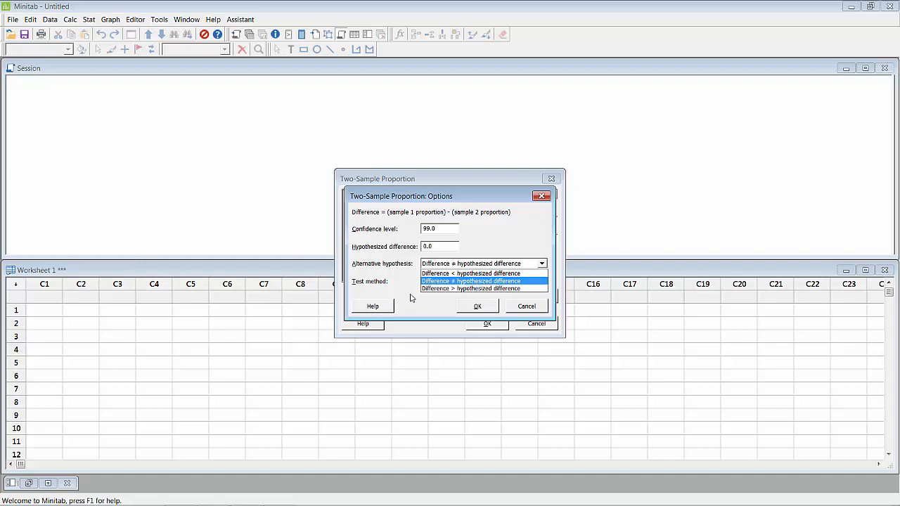
click(181, 496)
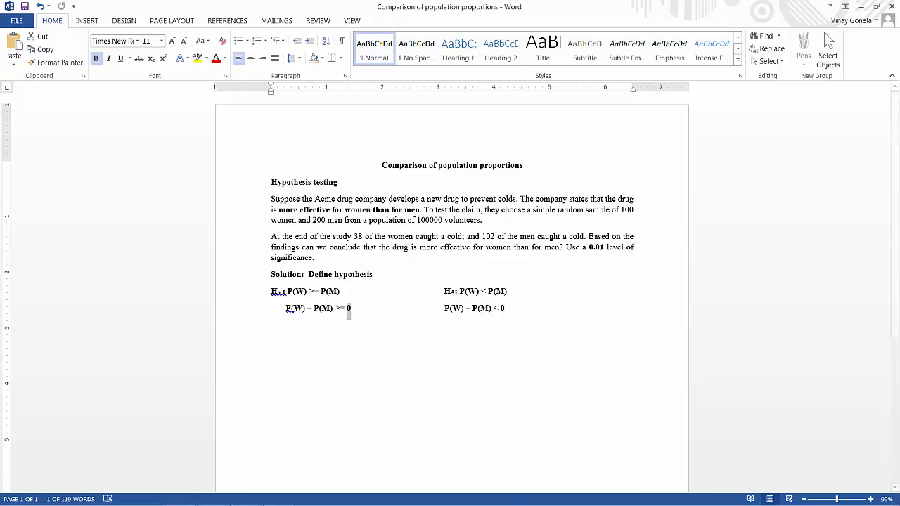
click(214, 496)
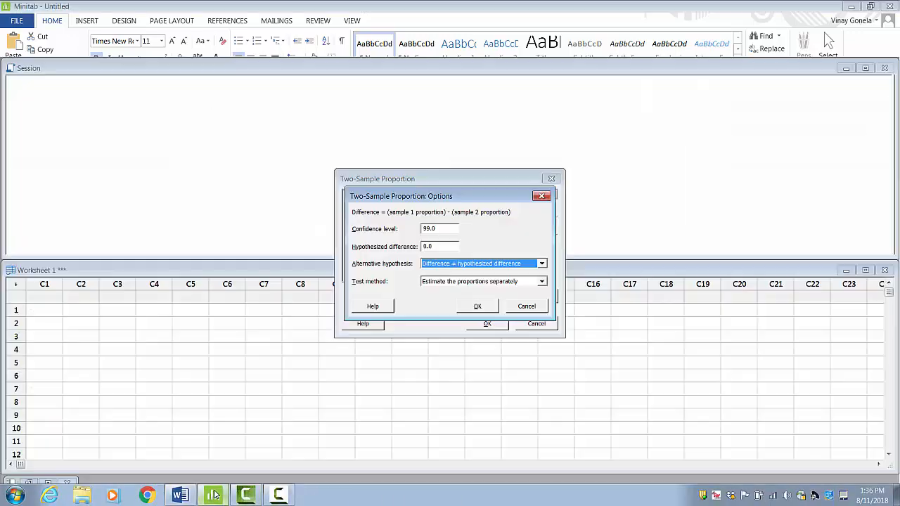
click(508, 264)
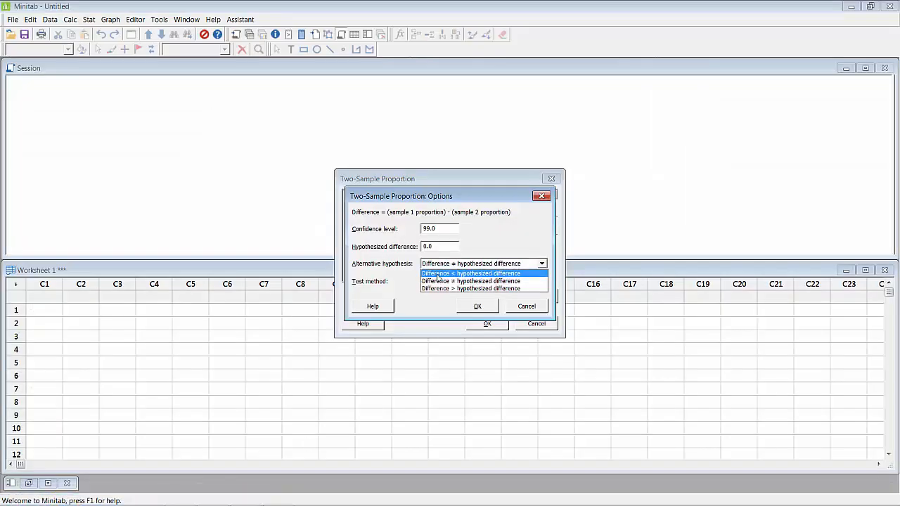
click(465, 274)
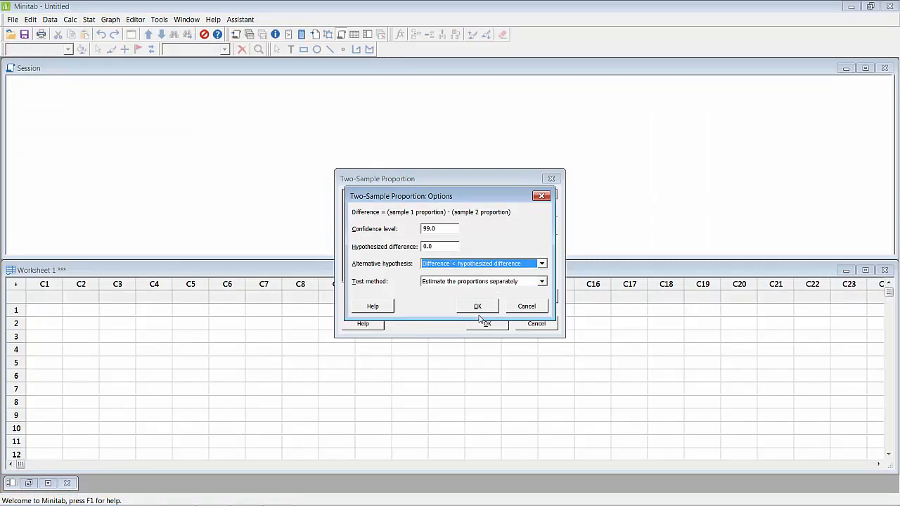
- Set the test method to Use the pooled estimate of the proportion and run the two-sample proportion test
click(449, 284)
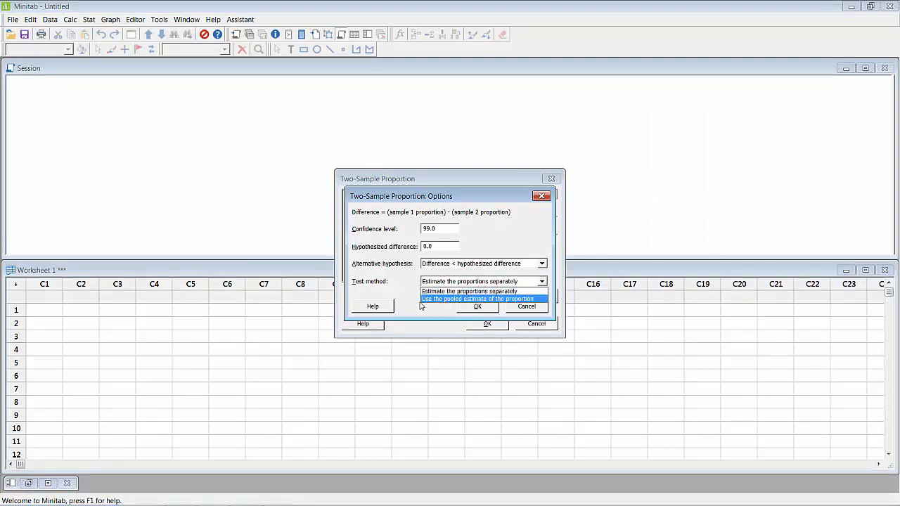
click(491, 299)
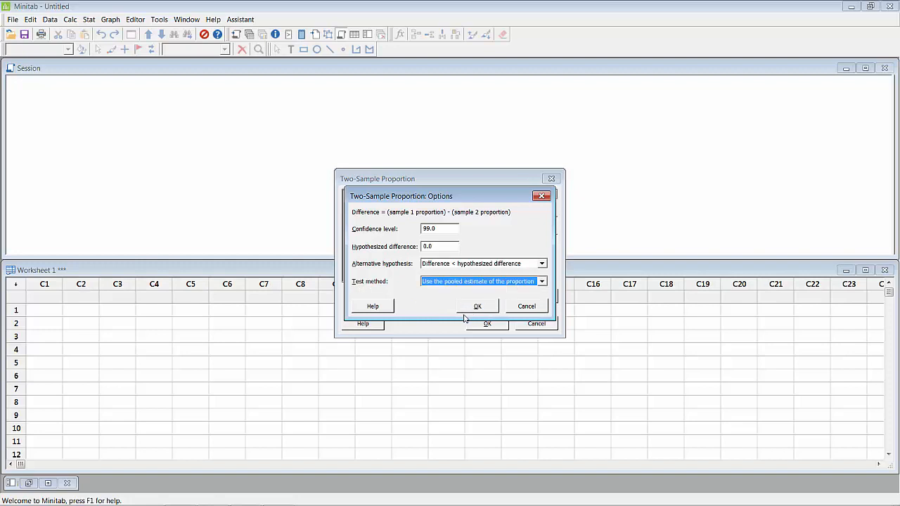
click(479, 309)
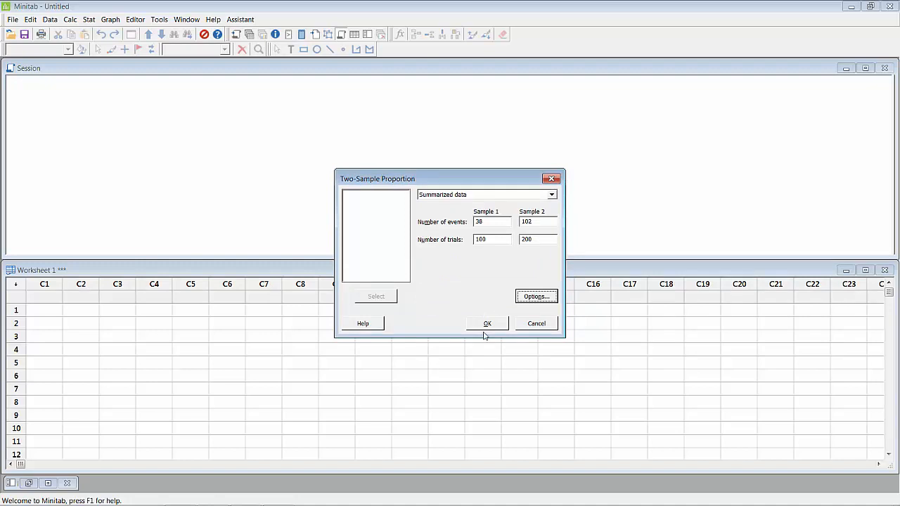
click(487, 325)
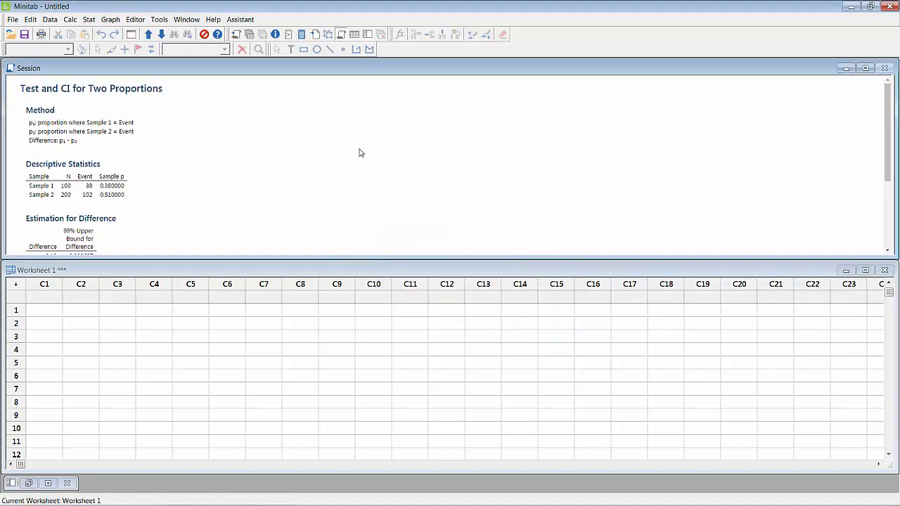
- Copy the Descriptive Statistics output from Minitab and paste it below the hypotheses in the Word document
scroll(358, 152, down, 1)
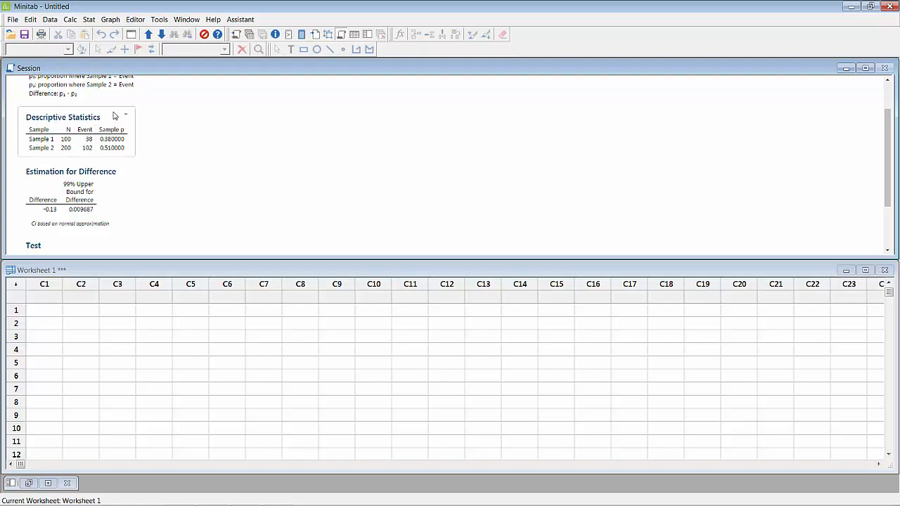
scroll(116, 120, up, 1)
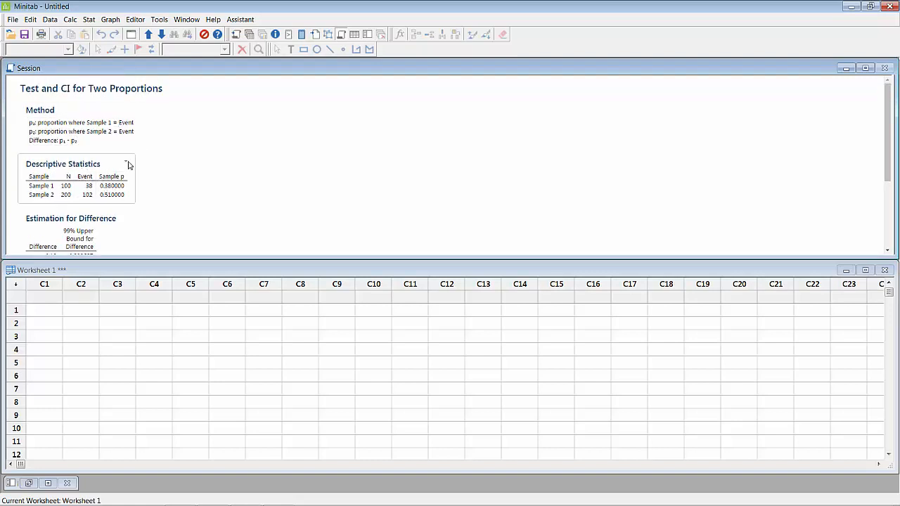
click(127, 163)
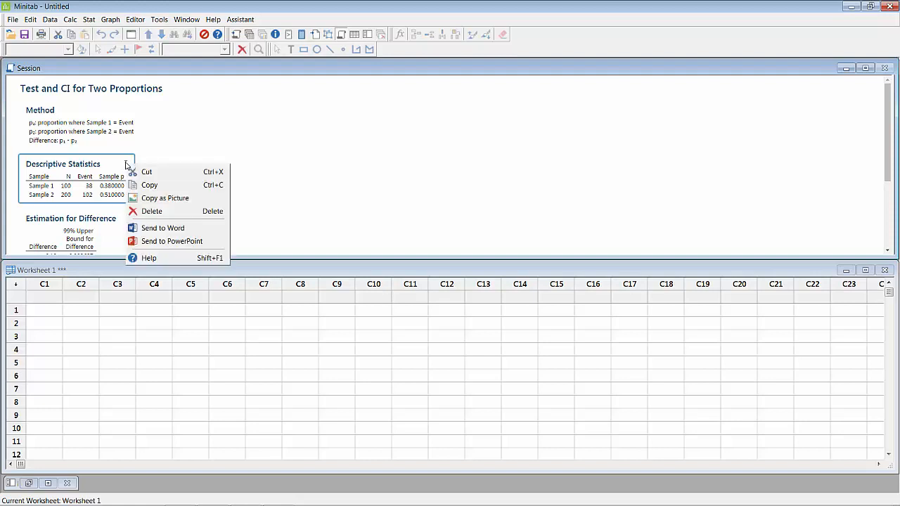
click(149, 187)
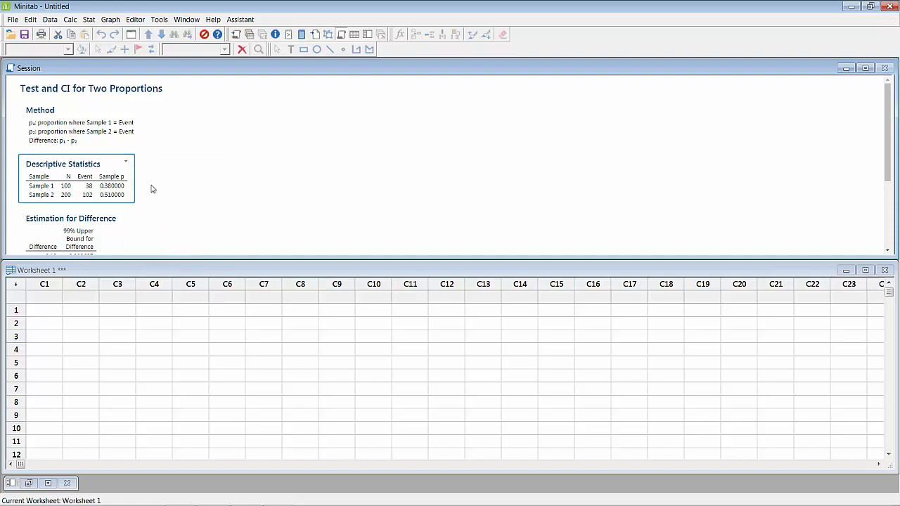
mouse_move(236, 499)
click(180, 496)
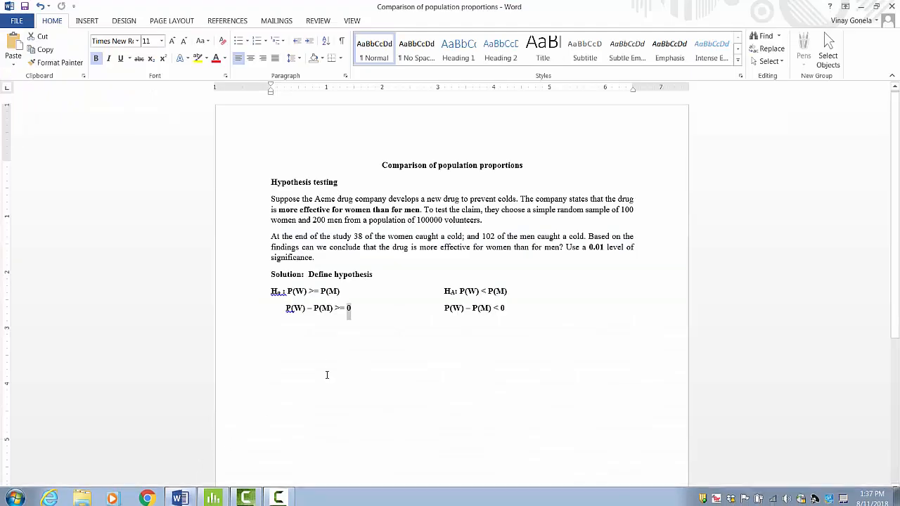
click(305, 328)
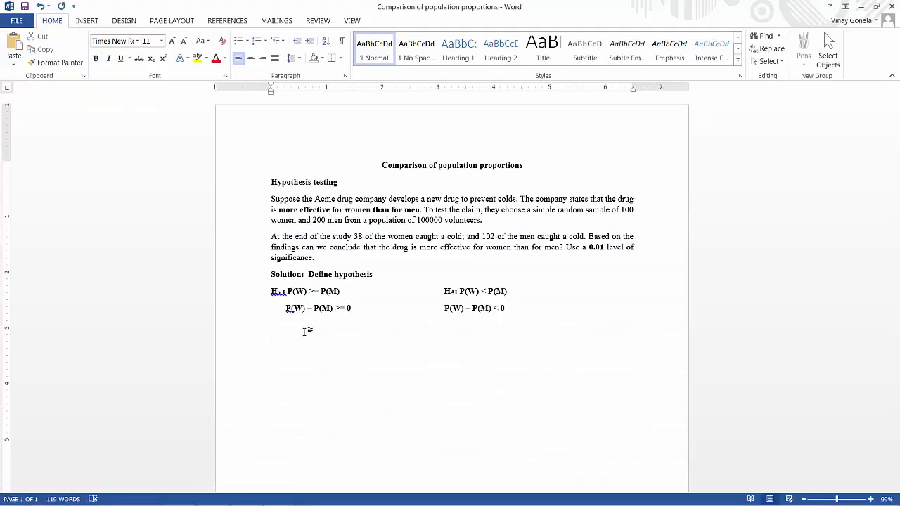
key(ctrl+v)
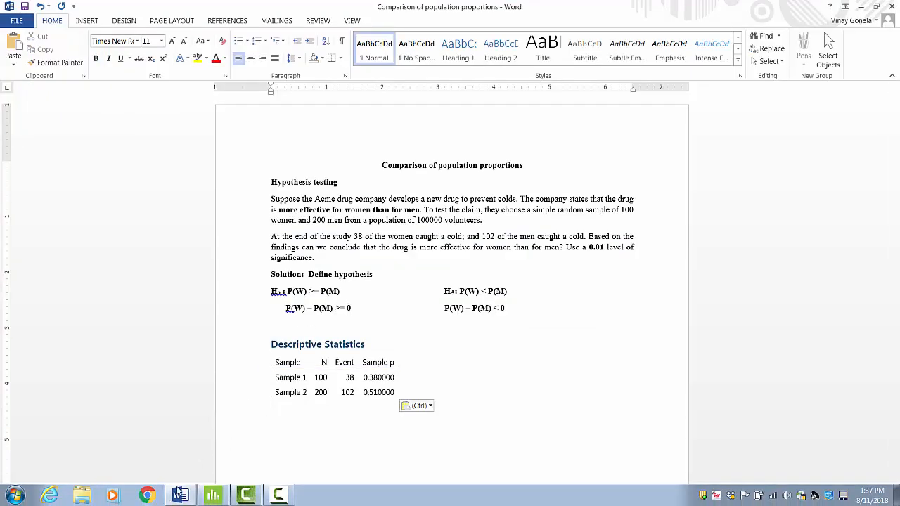
- Copy the Estimation for Difference output from Minitab and paste it below the Descriptive Statistics table in Word
click(222, 497)
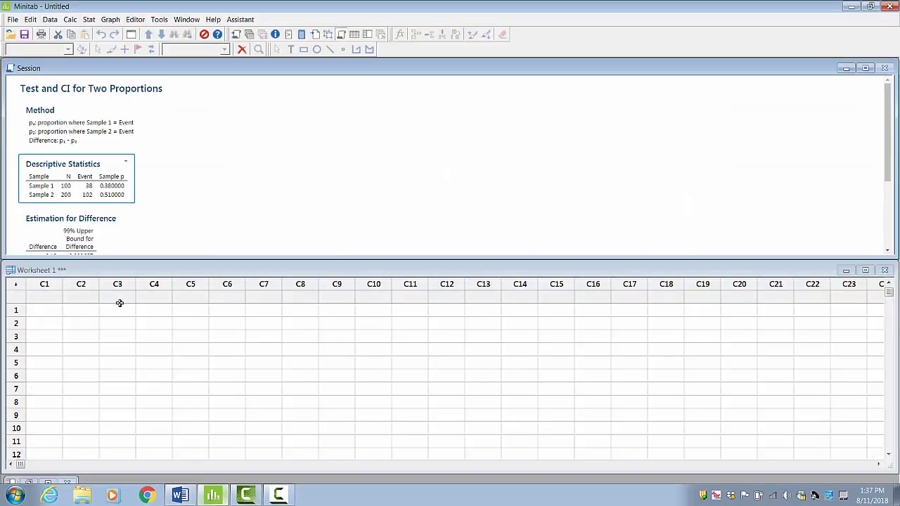
scroll(147, 227, down, 2)
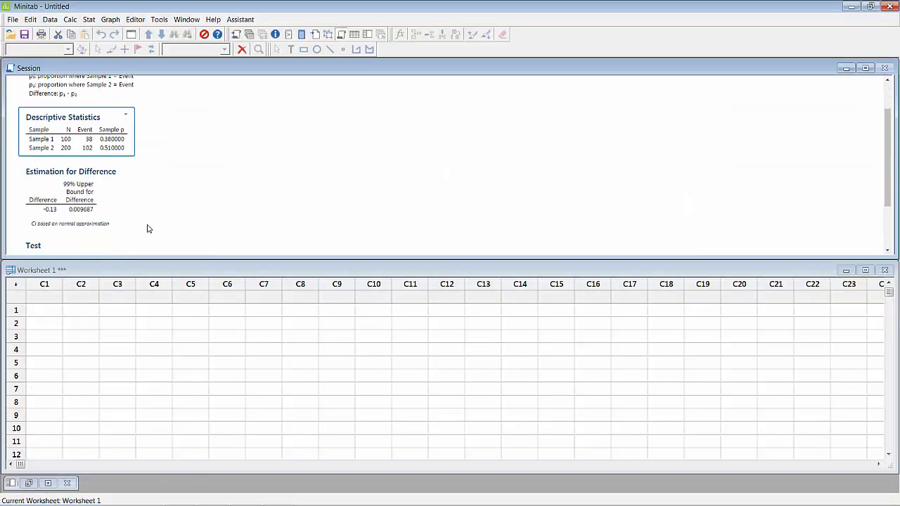
click(119, 172)
click(134, 192)
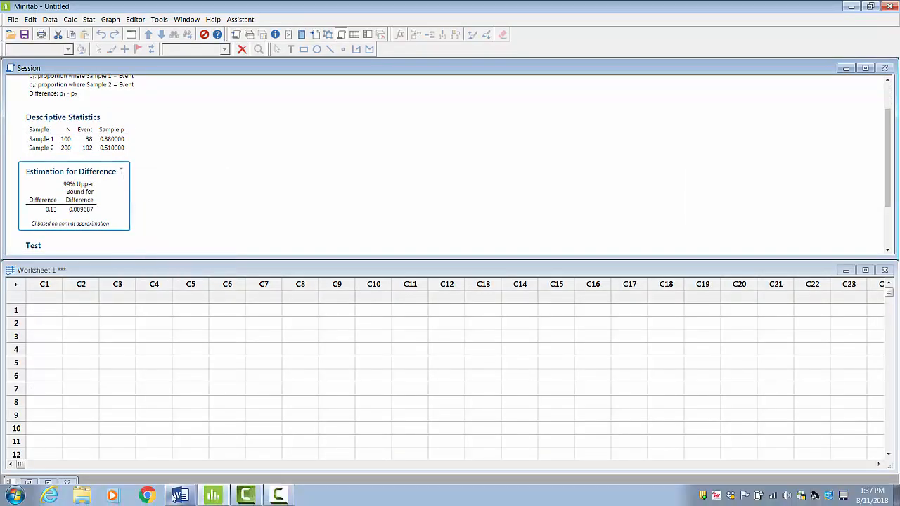
click(180, 501)
click(248, 402)
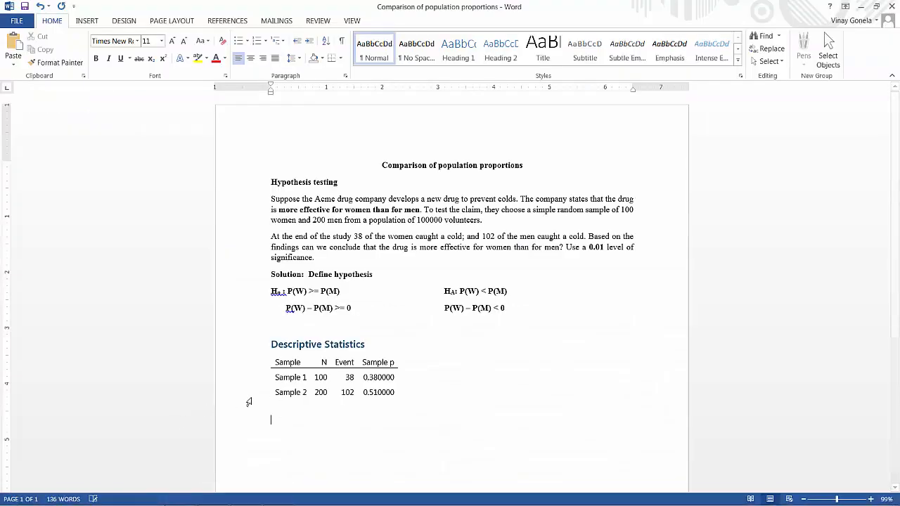
key(ctrl+v)
scroll(255, 413, down, 3)
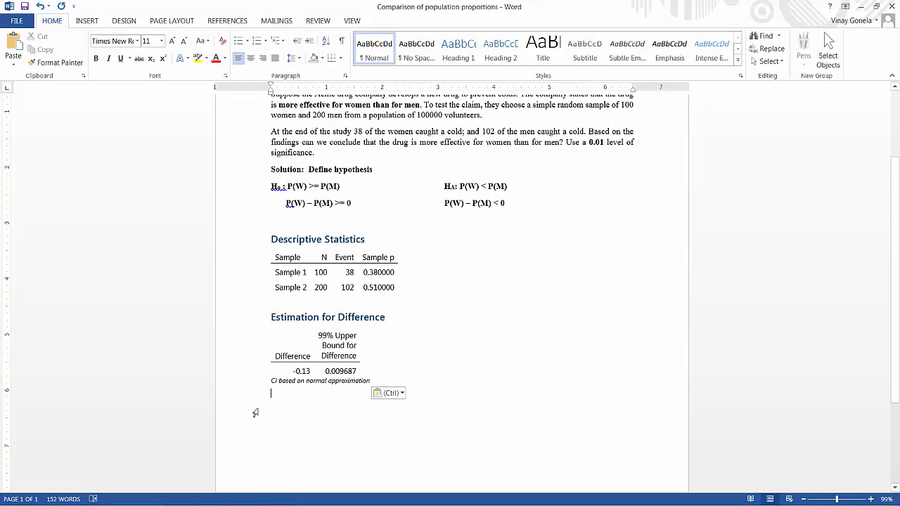
- Add a blank line below the Estimation for Difference table in Word and paste Minitab's Test output there
key(Return)
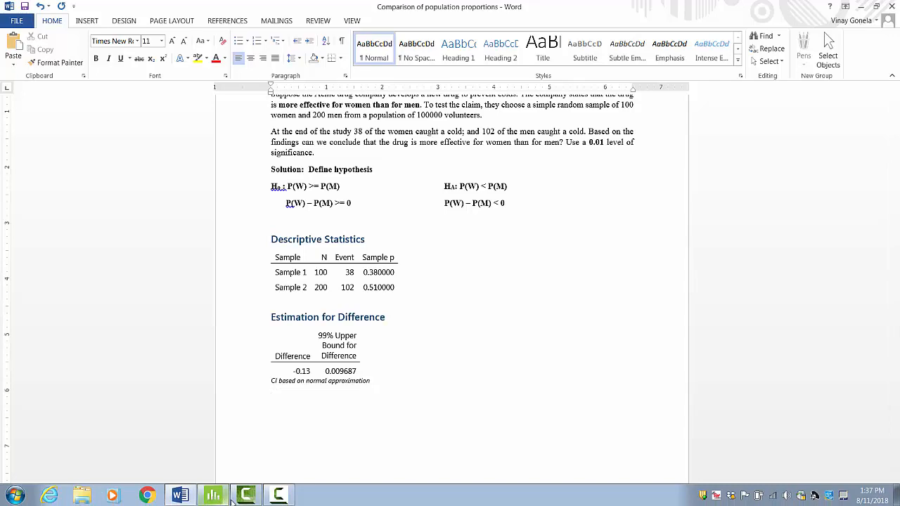
click(214, 496)
scroll(139, 202, down, 4)
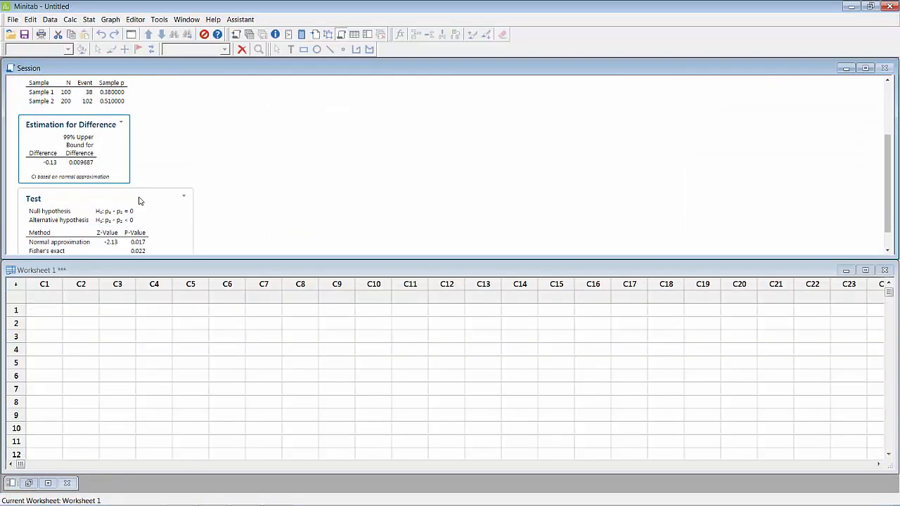
right_click(183, 173)
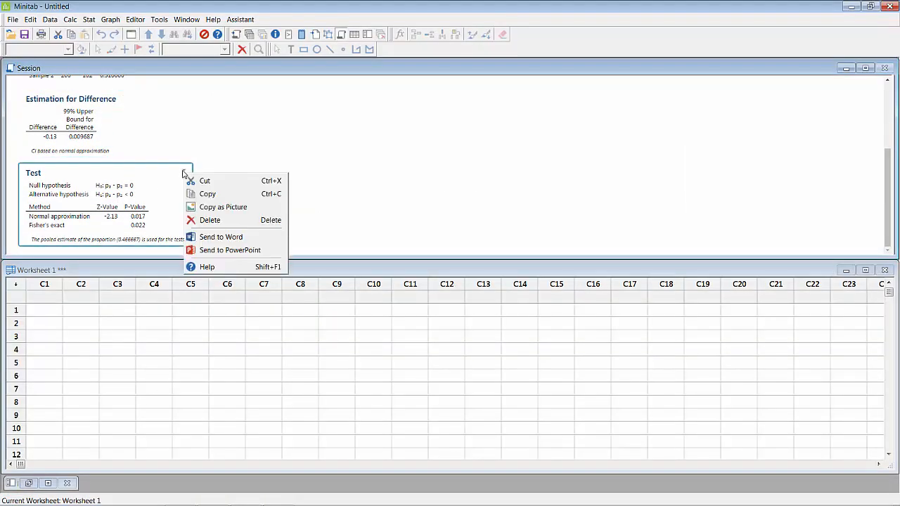
click(207, 194)
key(alt+Tab)
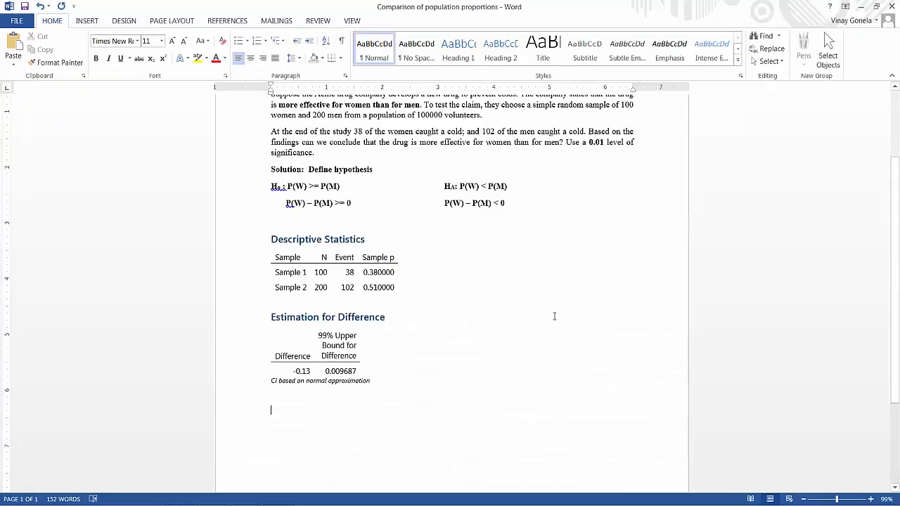
key(ctrl+v)
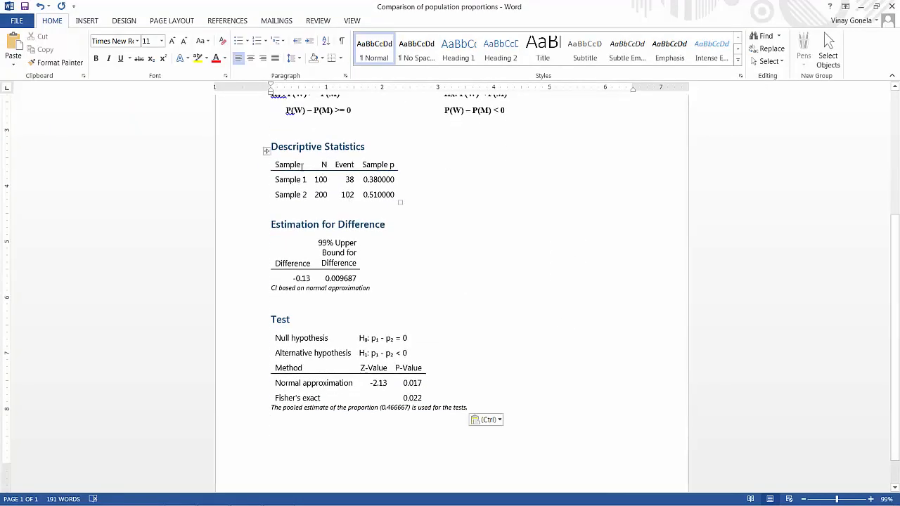
- Check the sample proportions of Sample 1 and Sample 2 in the Descriptive Statistics table
double_click(369, 180)
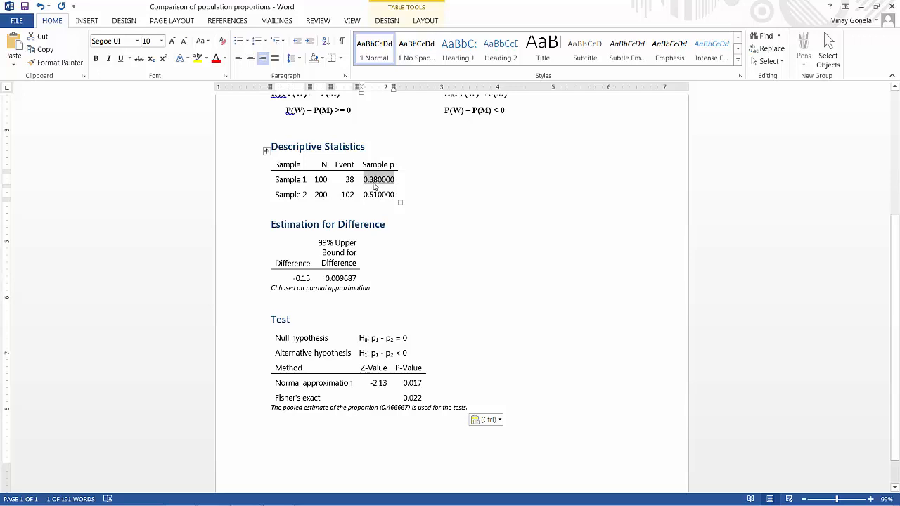
double_click(364, 194)
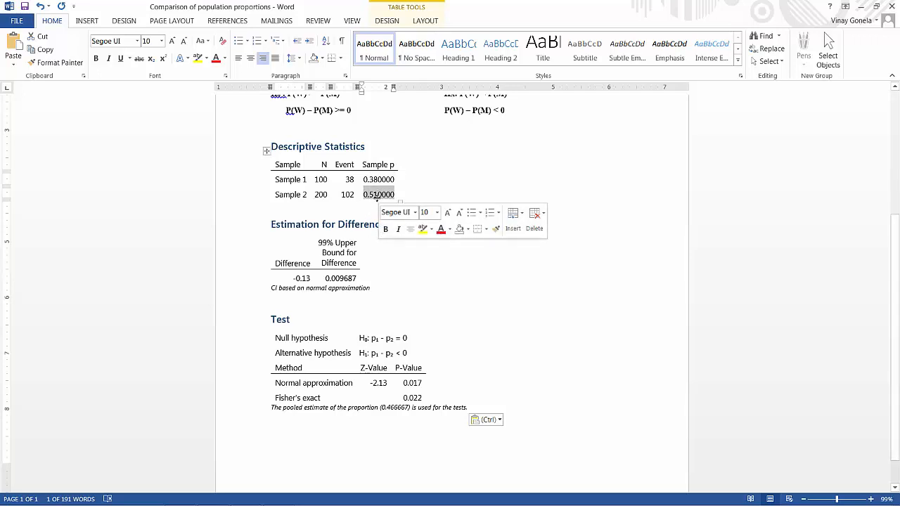
- Bold the "Normal approximation" label and its P-value in the Test table
scroll(439, 186, down, 1)
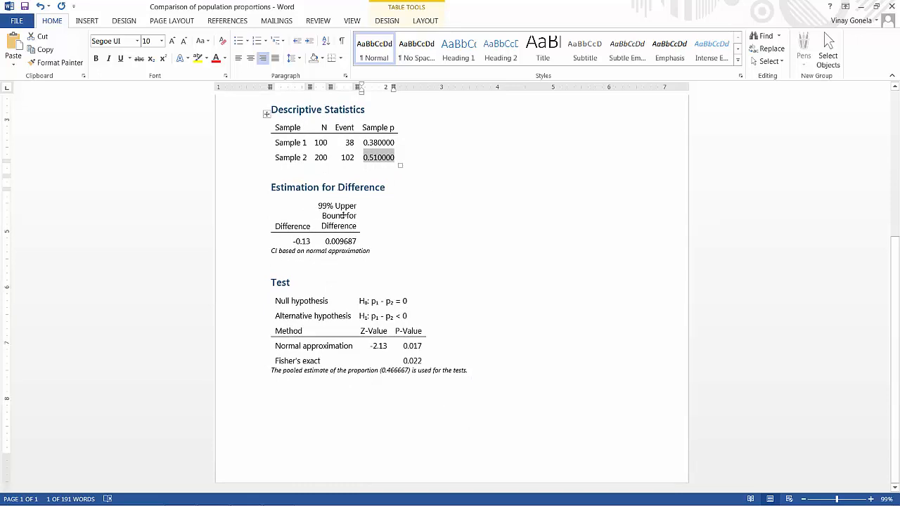
scroll(460, 158, up, 2)
scroll(422, 225, down, 1)
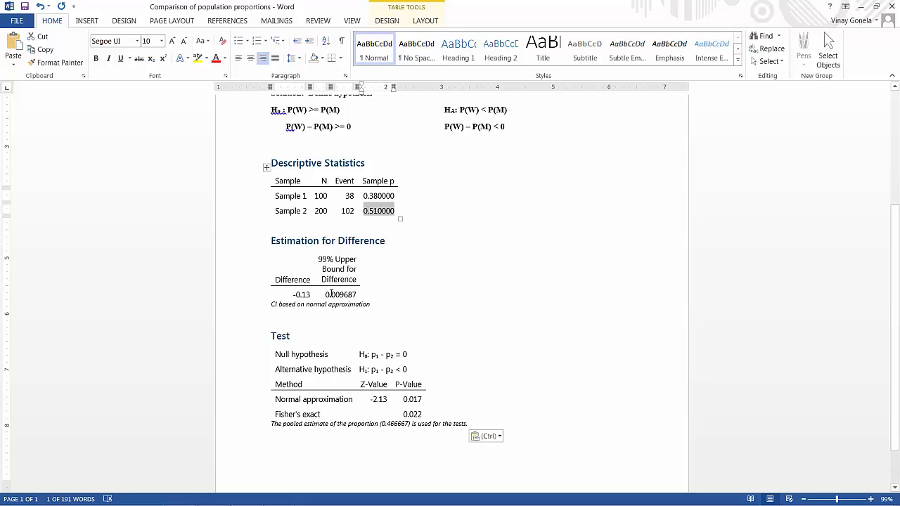
scroll(349, 294, down, 2)
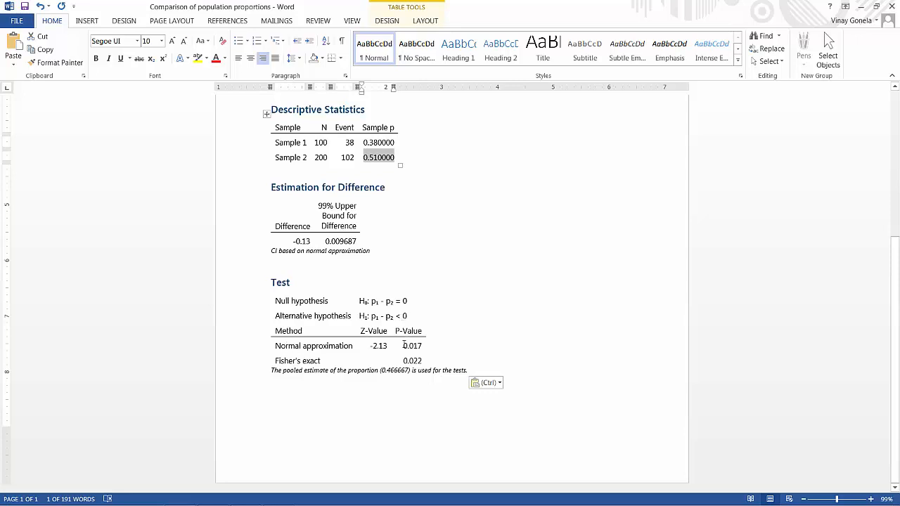
drag(403, 345, 425, 345)
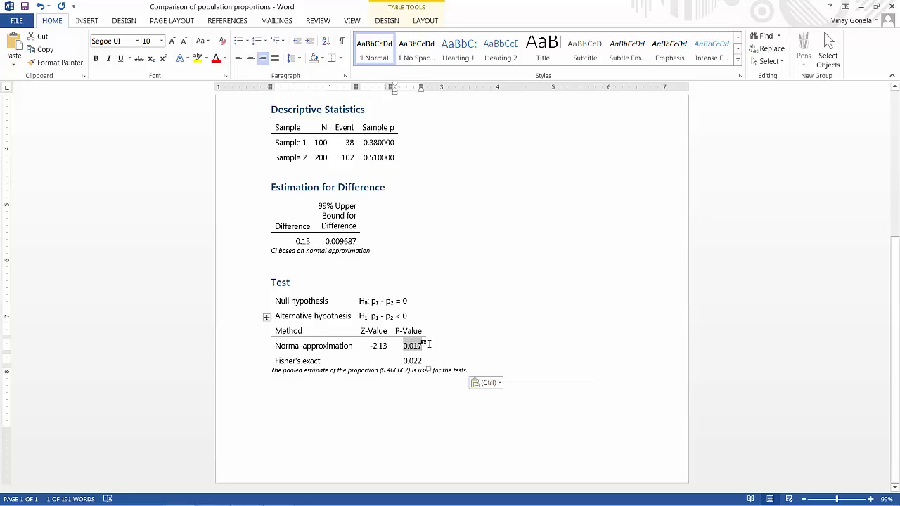
key(ctrl+b)
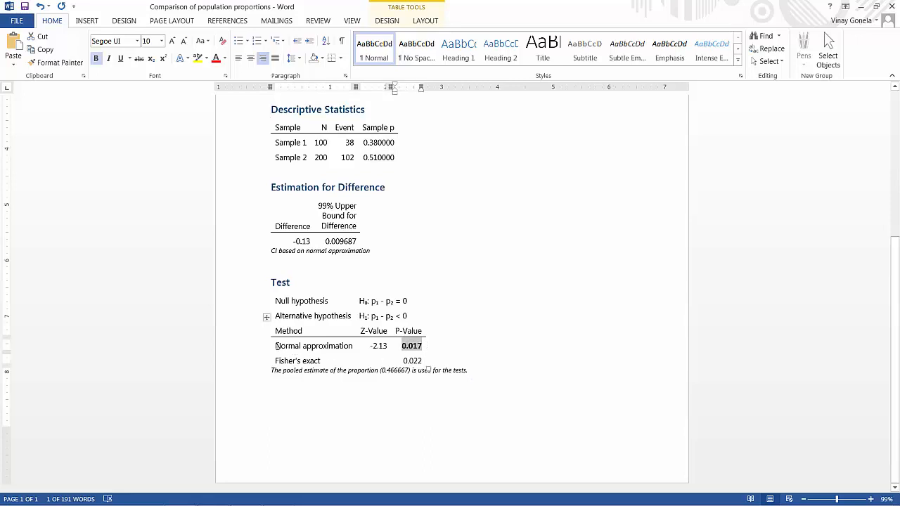
drag(275, 345, 338, 347)
key(ctrl+b)
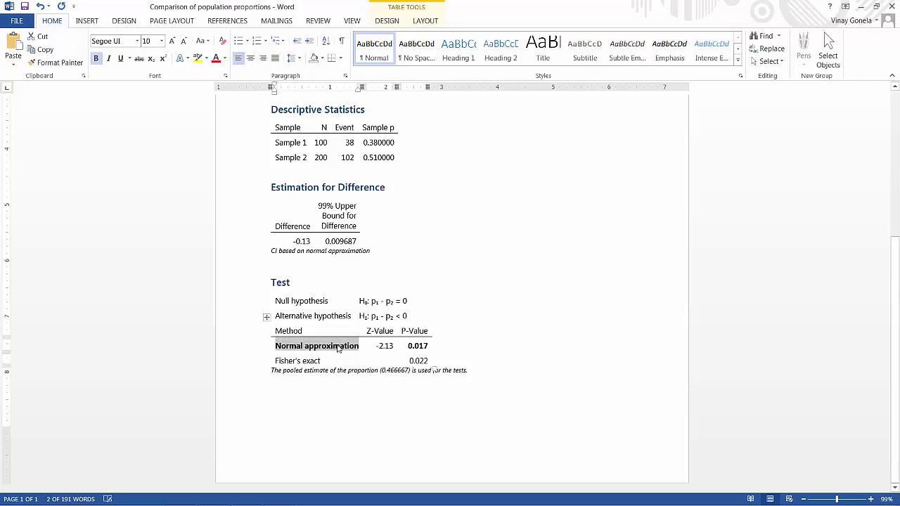
- Write the decision rule "P-Value < α" in bold below the Test output, inserting the alpha symbol
click(392, 390)
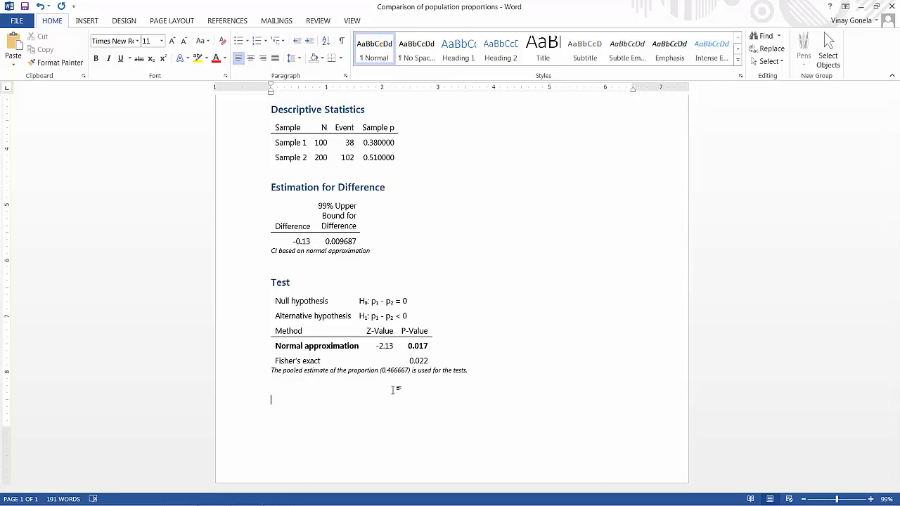
text(P)
key(BackSpace)
key(ctrl+b)
text(P-Value <)
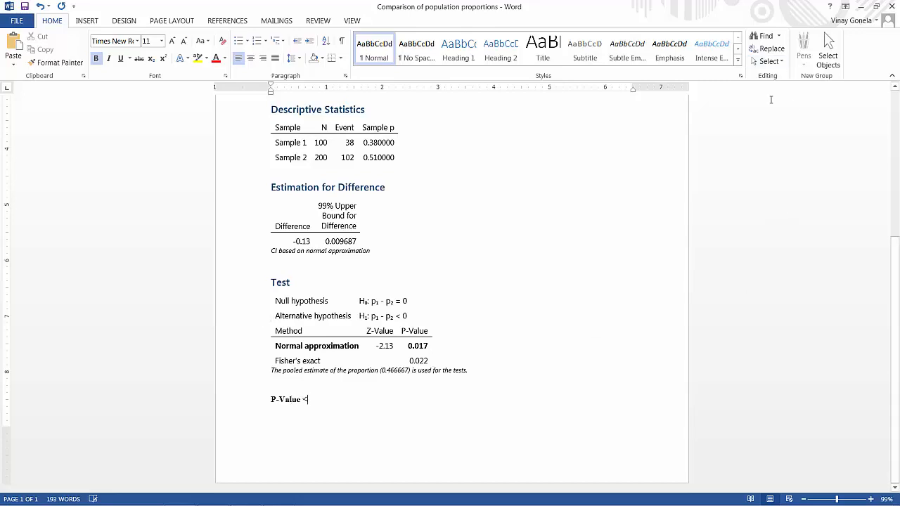
click(81, 22)
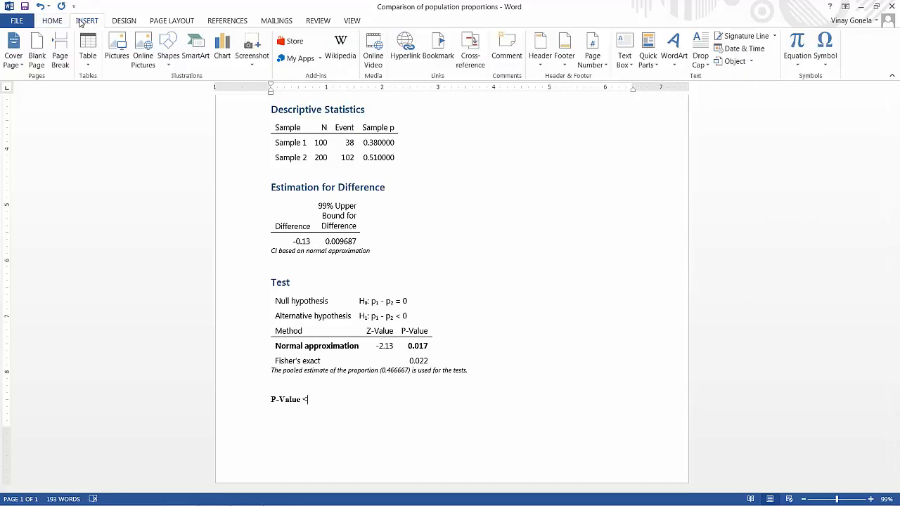
click(825, 52)
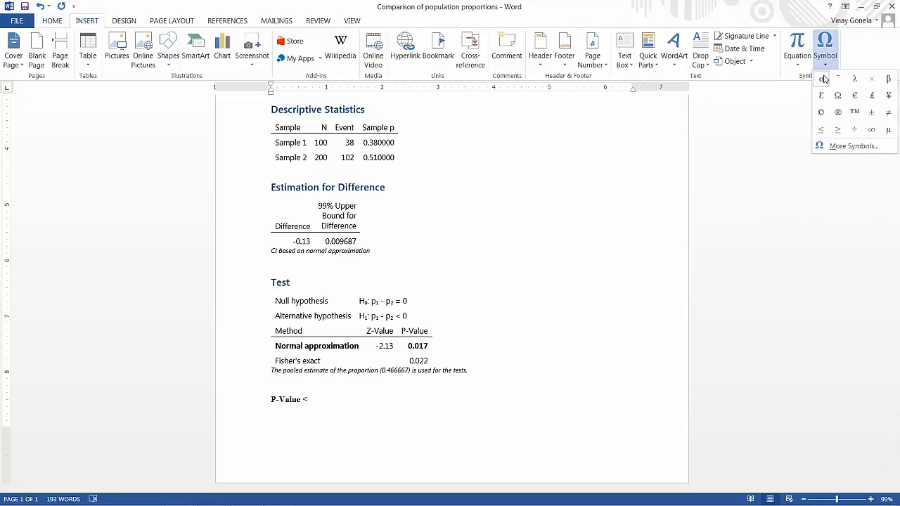
click(823, 91)
key(Left)
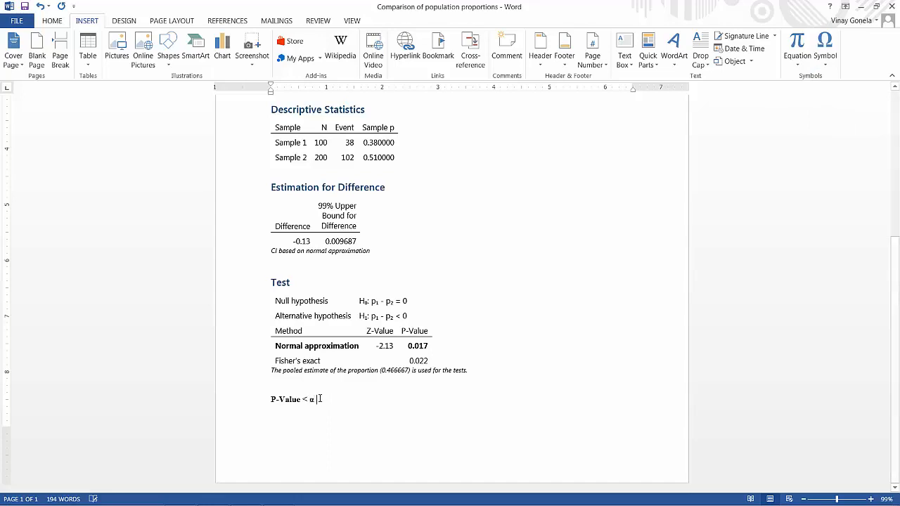
- Complete the decision rule with "(Reject H₀)", formatting the zero as a subscript
text((R)
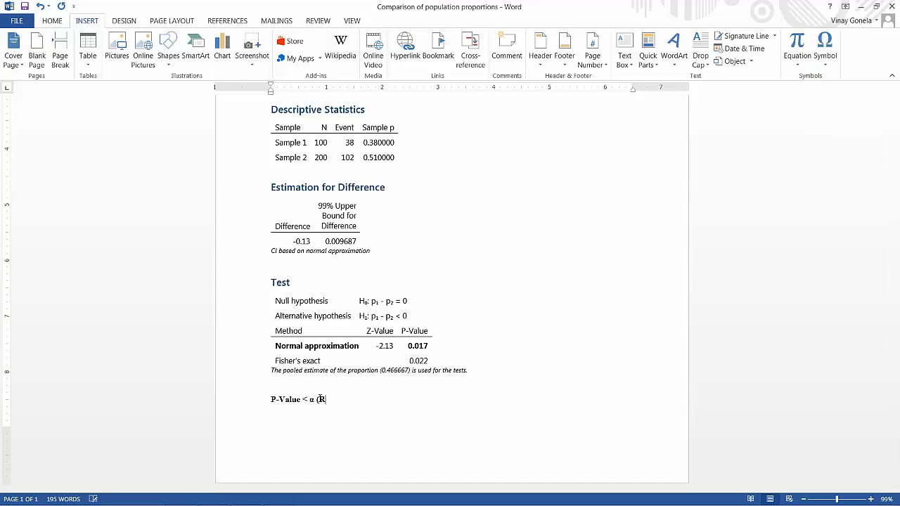
text(eject H)
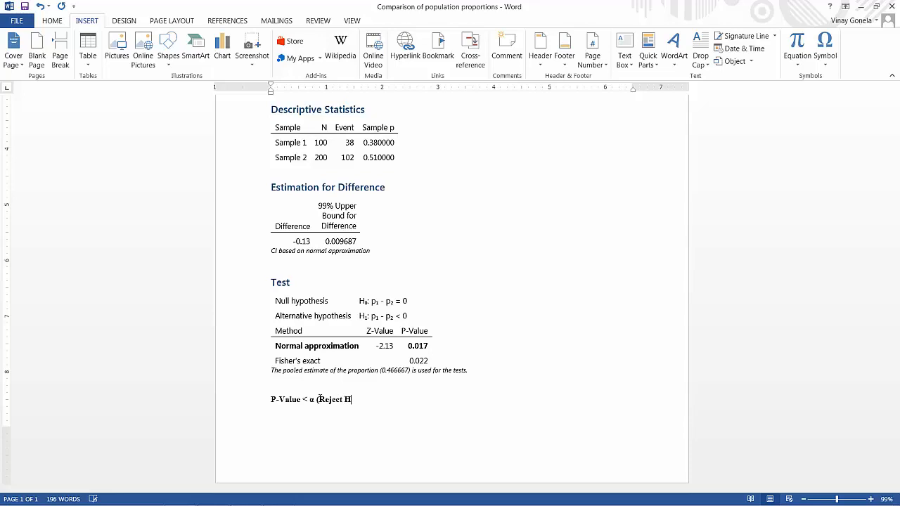
click(55, 20)
click(150, 60)
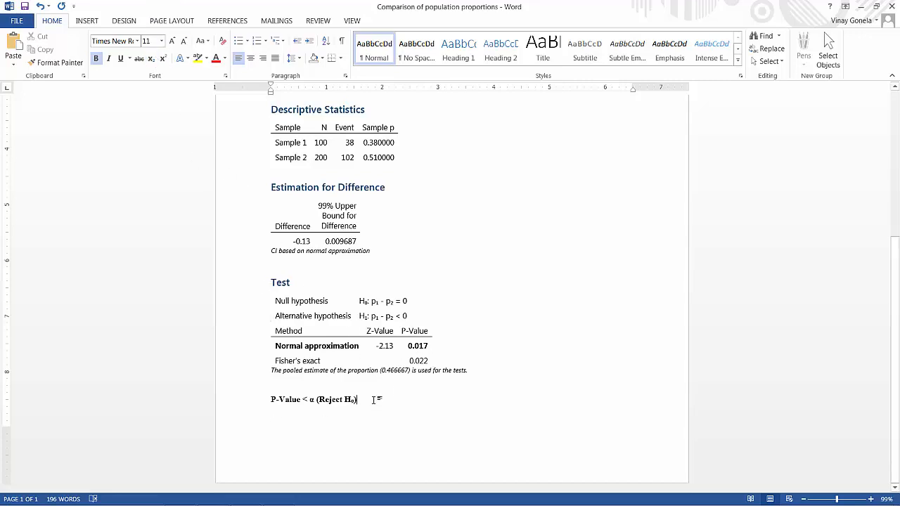
- Add the comparison "0.017 < 0.01" on a new line below the decision rule, using the problem's significance level
key(Return)
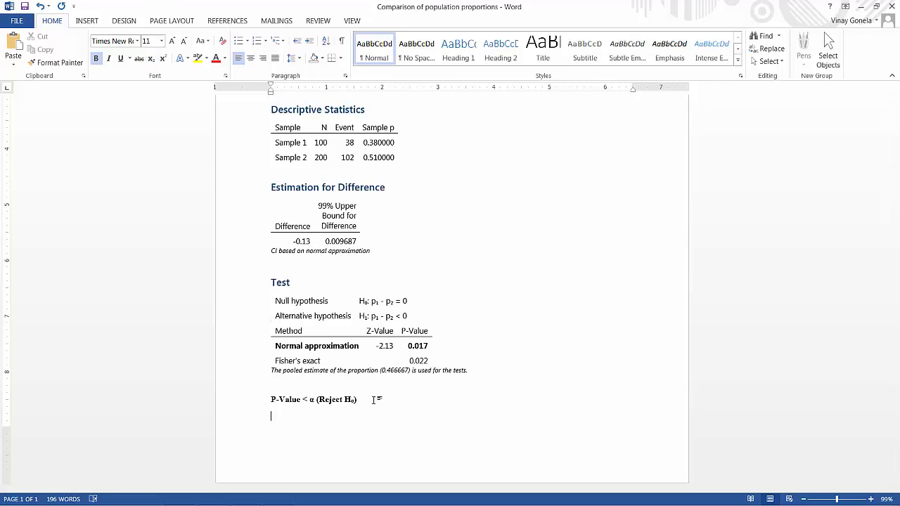
text(0.017 <)
scroll(371, 400, up, 3)
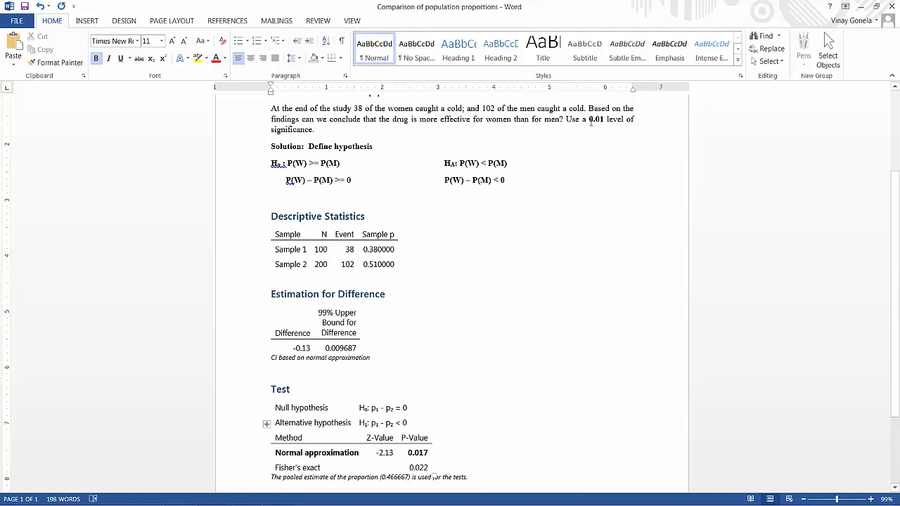
scroll(599, 121, down, 3)
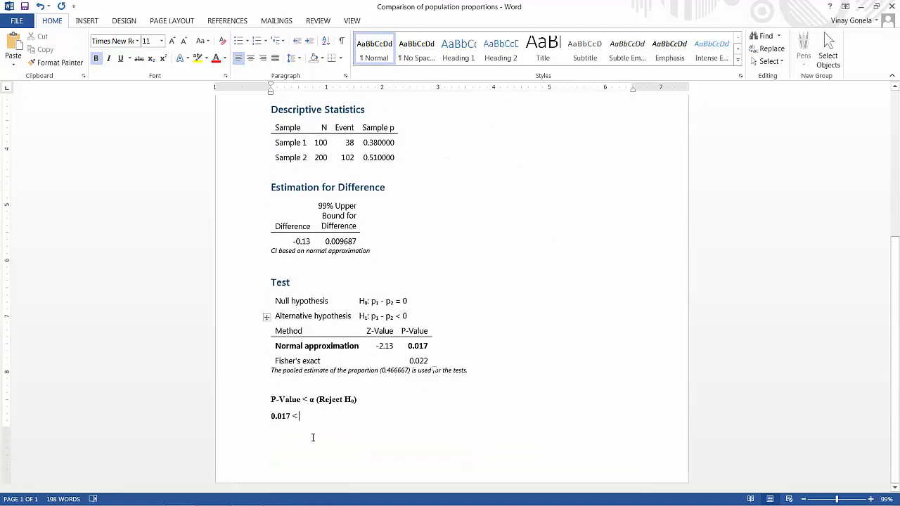
text(0.01)
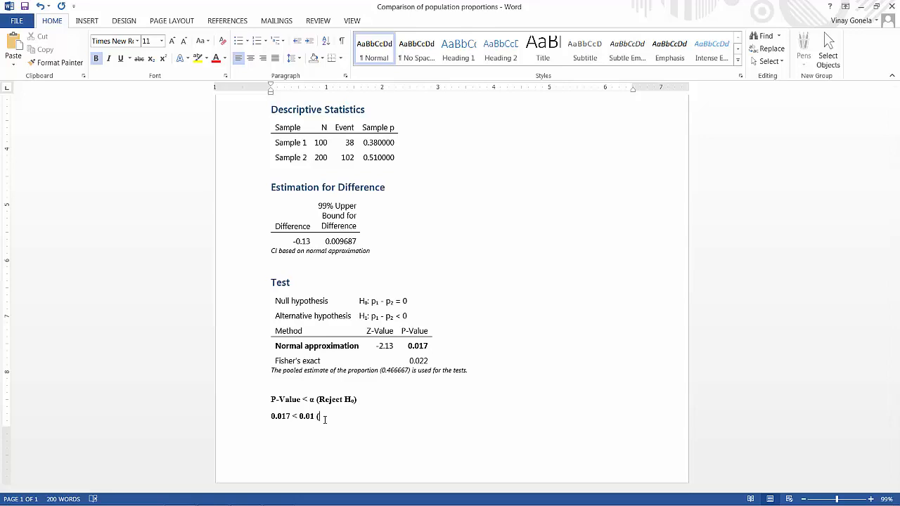
- Complete the comparison line with "(False) (Do not reject H₀)"
text((False) (Do not reject H₀)
- Examine the null hypothesis P(W) >= P(M) and the problem statement to interpret the test decision
scroll(307, 132, up, 4)
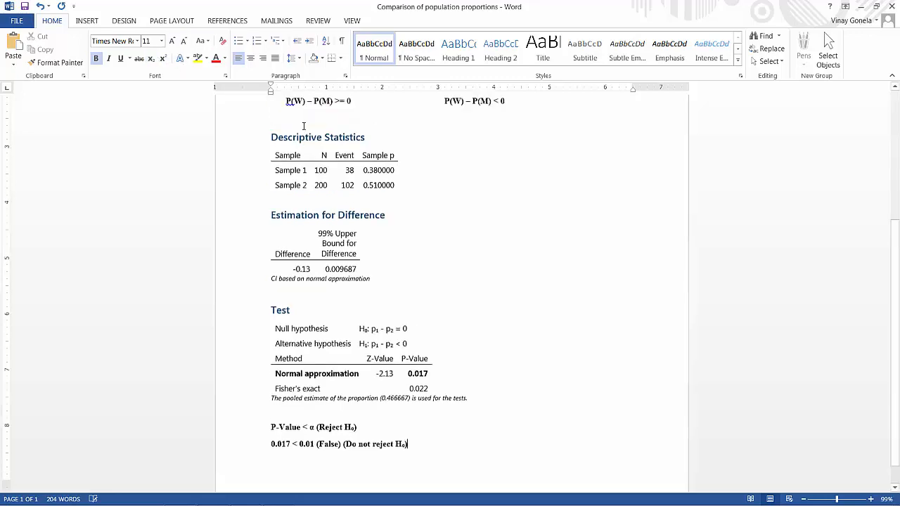
scroll(307, 132, up, 1)
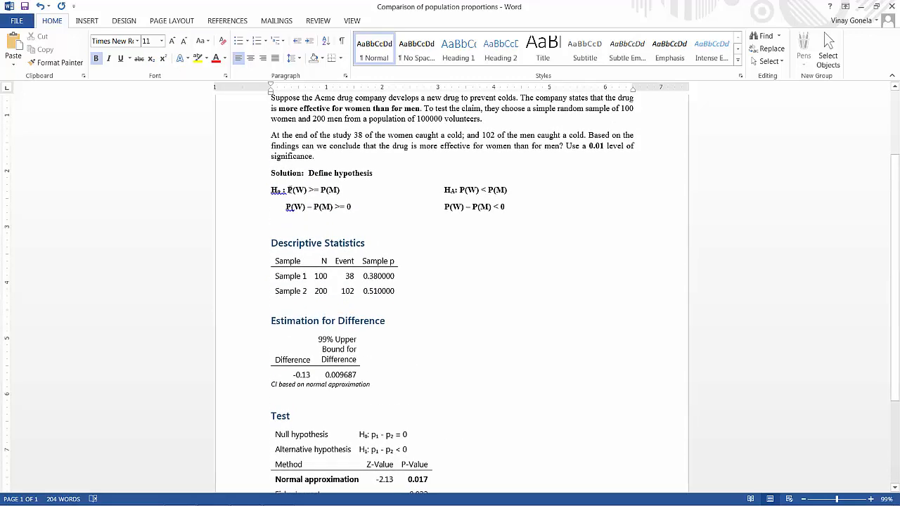
drag(289, 189, 443, 194)
click(295, 194)
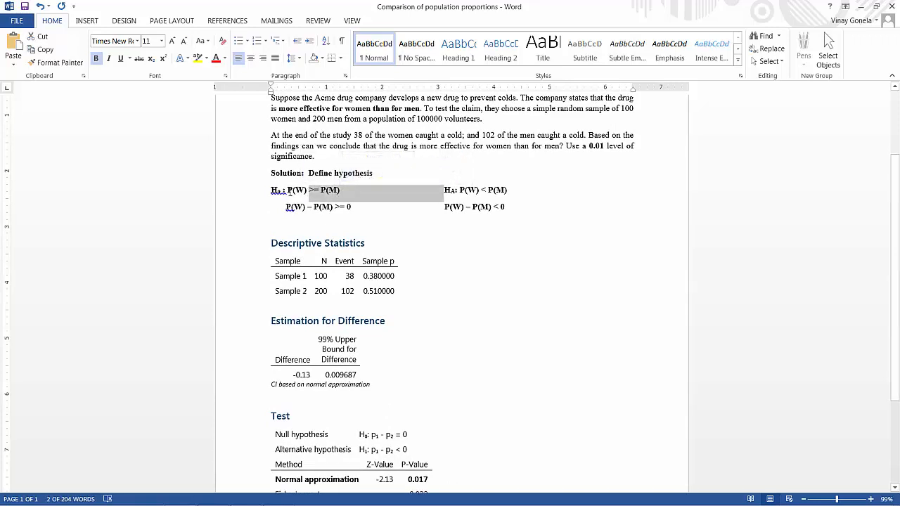
drag(288, 191, 309, 192)
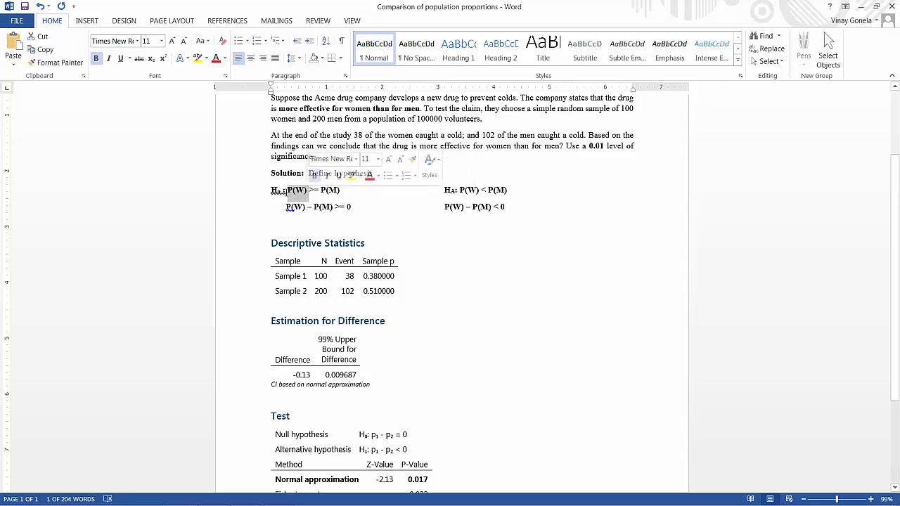
drag(286, 191, 343, 192)
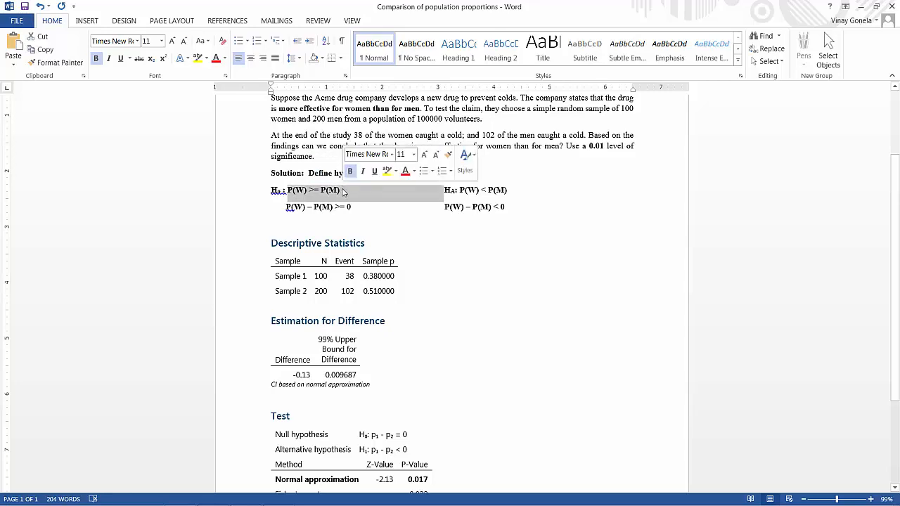
scroll(374, 226, up, 1)
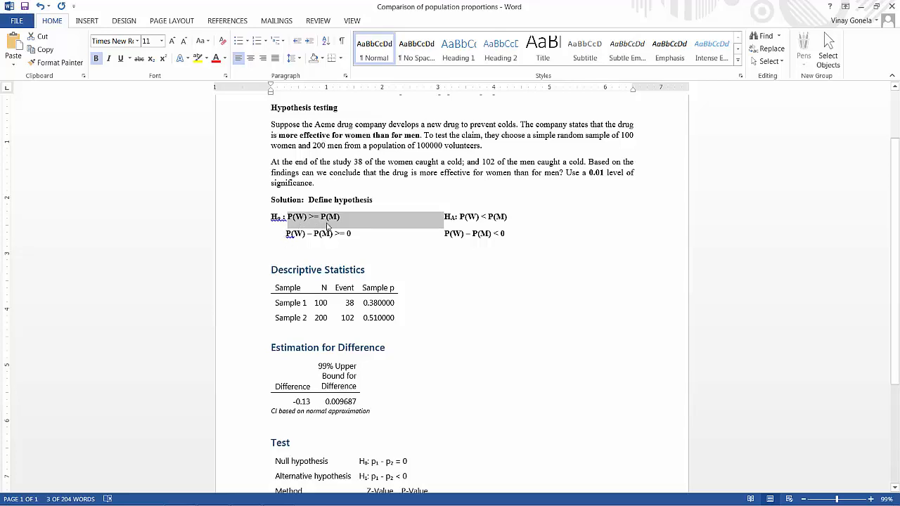
scroll(329, 232, down, 1)
scroll(329, 233, down, 2)
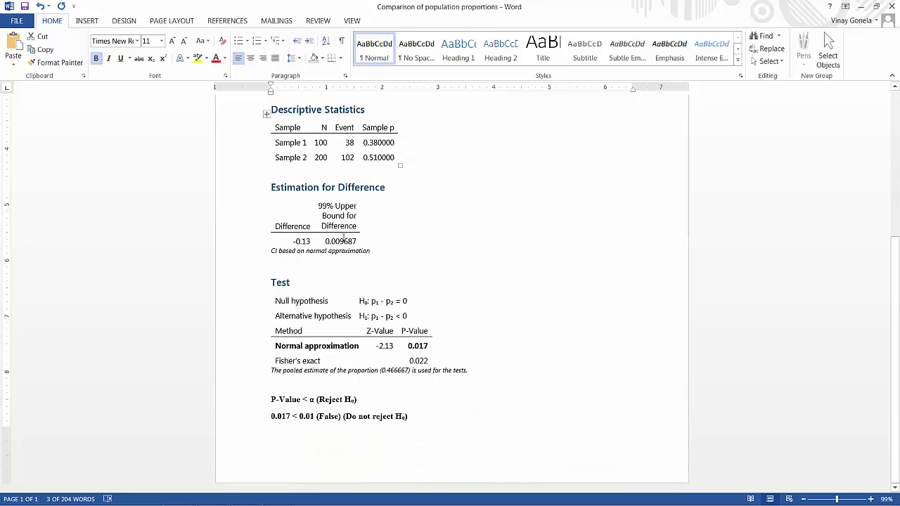
- Insert a page break after the comparison line and write "There is insufficient evidence to claim that the drug is effective"
click(424, 422)
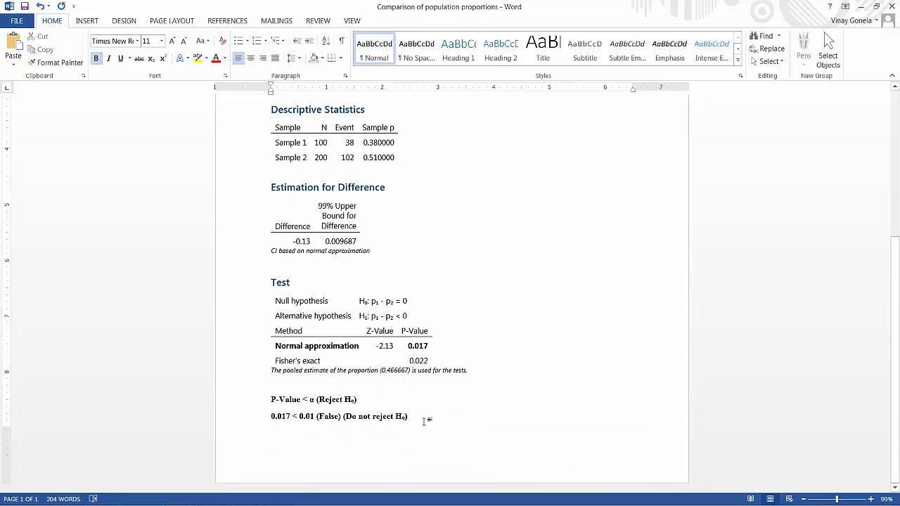
key(ctrl+Return)
text(There)
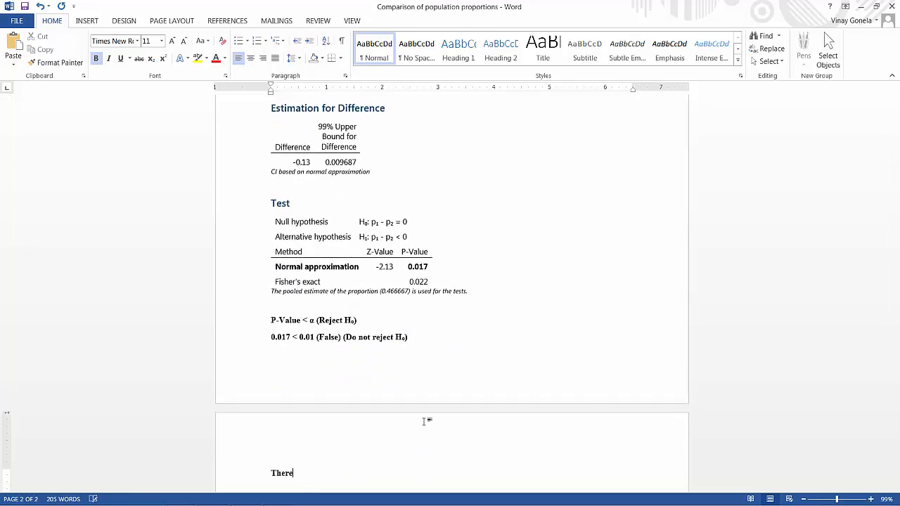
text( is insufficient evidence t)
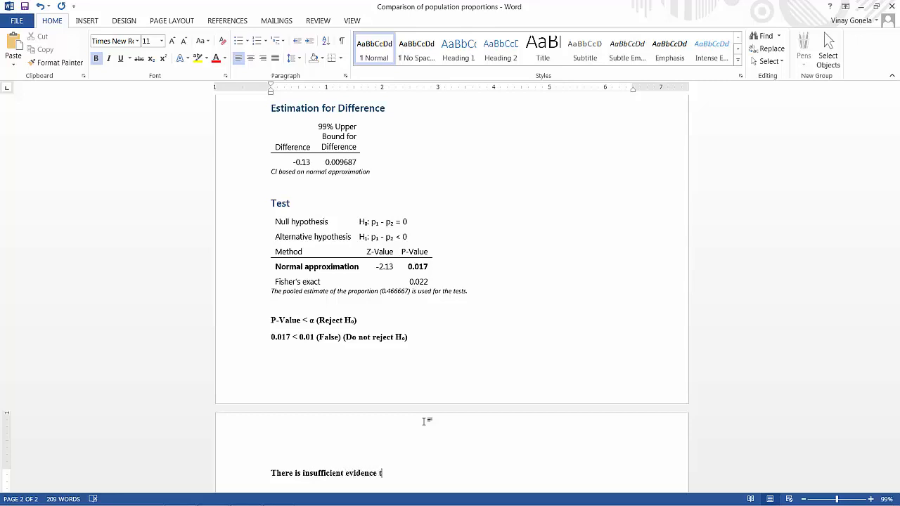
text(o claim that the drug is )
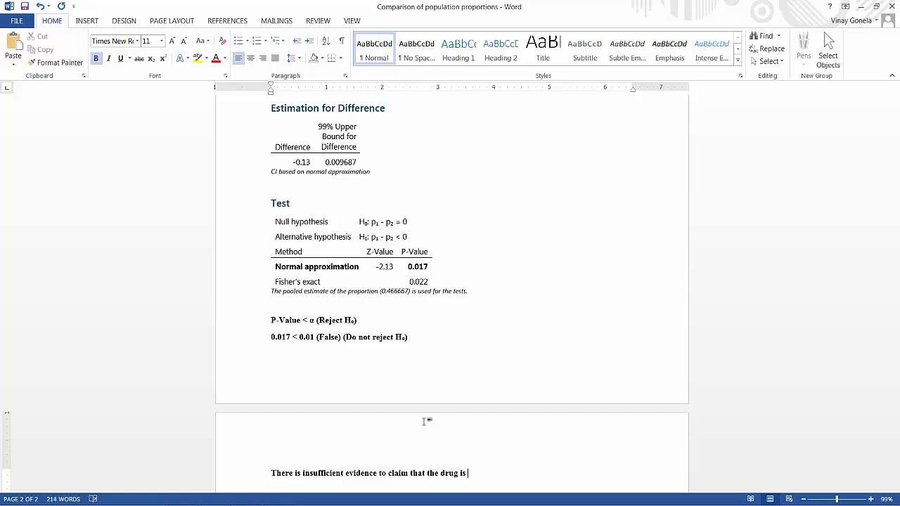
text(effective)
- Insert "more" before "effective" and end the conclusion with "for women compared to men"
click(469, 474)
text(more effective)
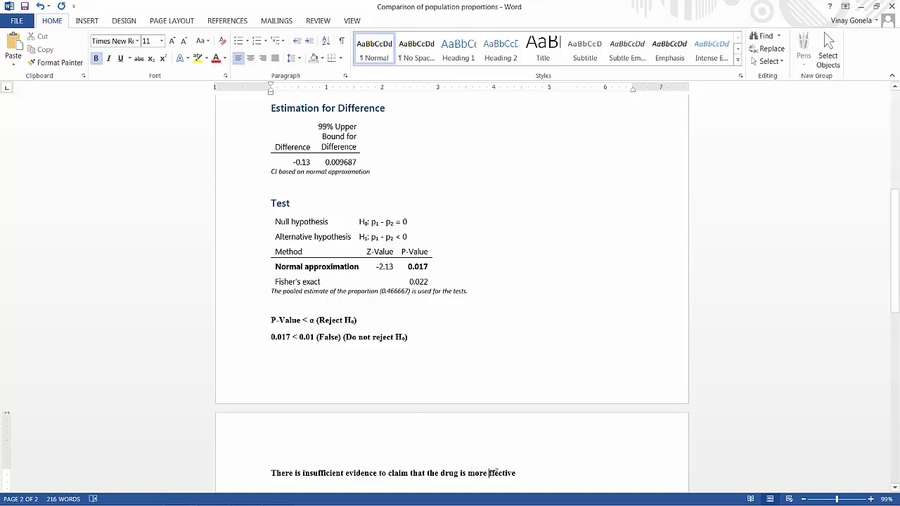
text( fo)
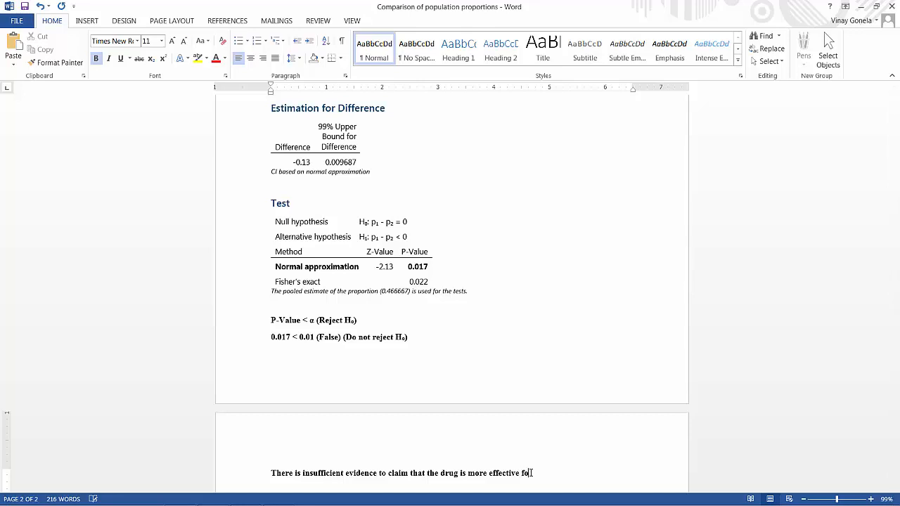
text(r women compared to men)
- Review the problem statement and hypotheses against the test decision and written conclusion
scroll(525, 448, up, 7)
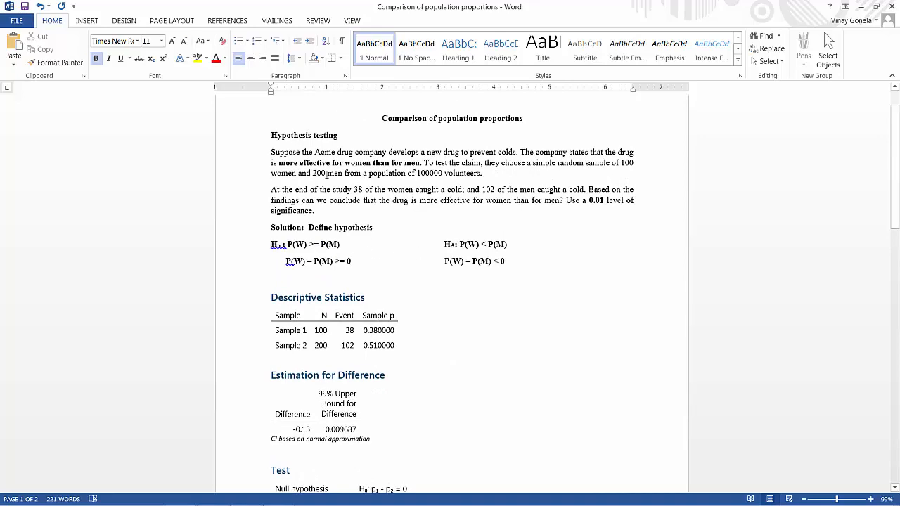
scroll(383, 172, down, 5)
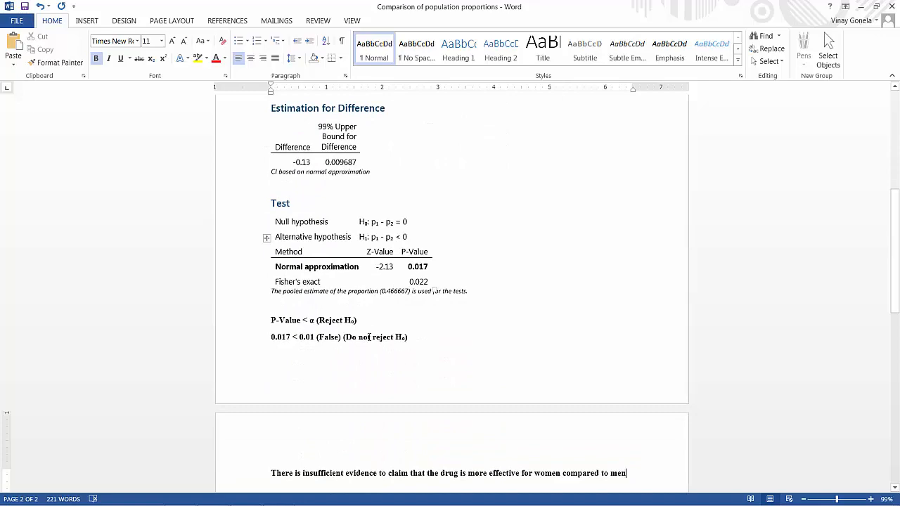
scroll(400, 336, up, 5)
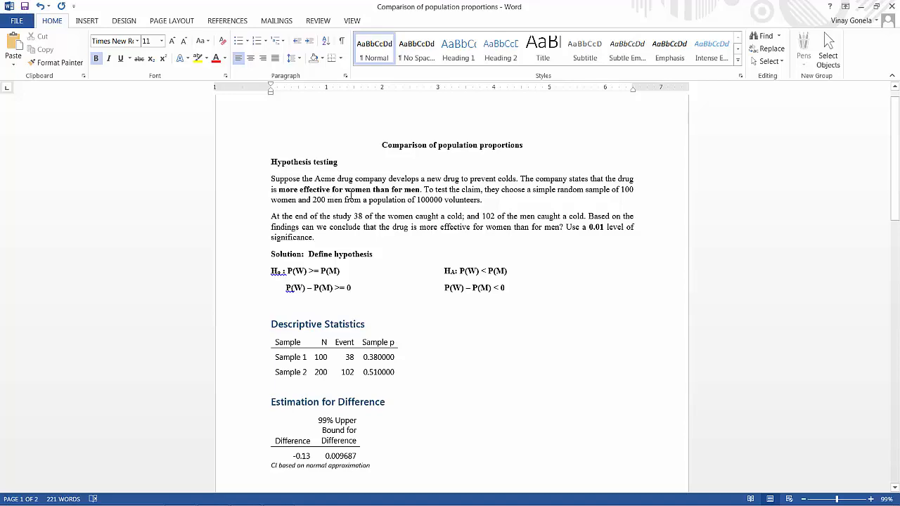
scroll(350, 194, down, 3)
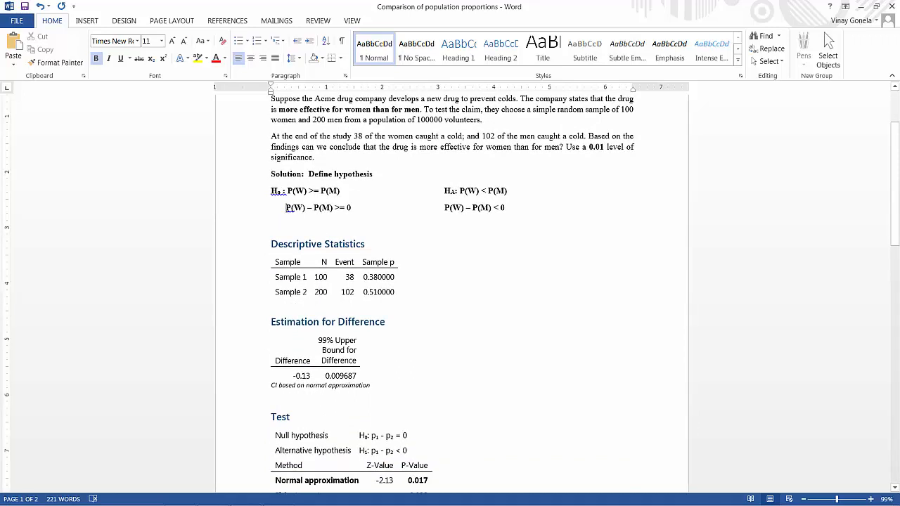
- Bold the 99% upper bound value in the Estimation for Difference table
drag(285, 207, 329, 213)
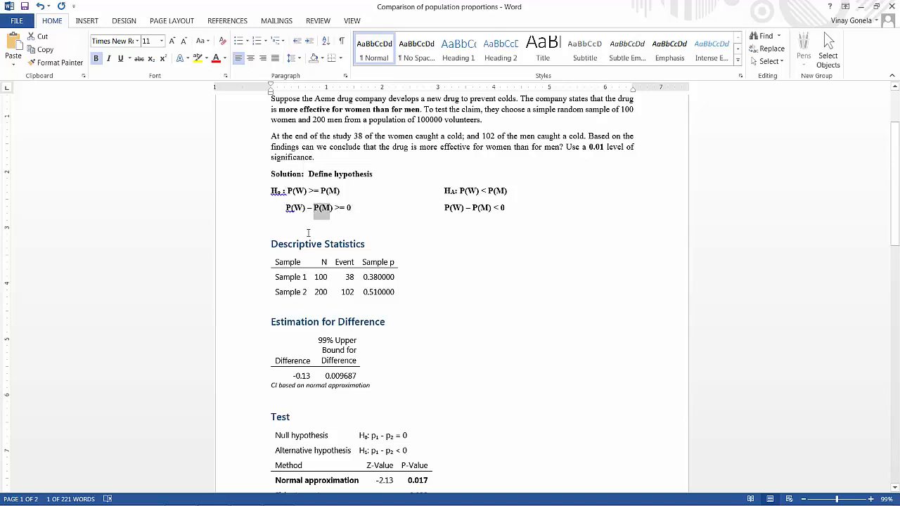
scroll(316, 241, down, 3)
drag(324, 269, 370, 274)
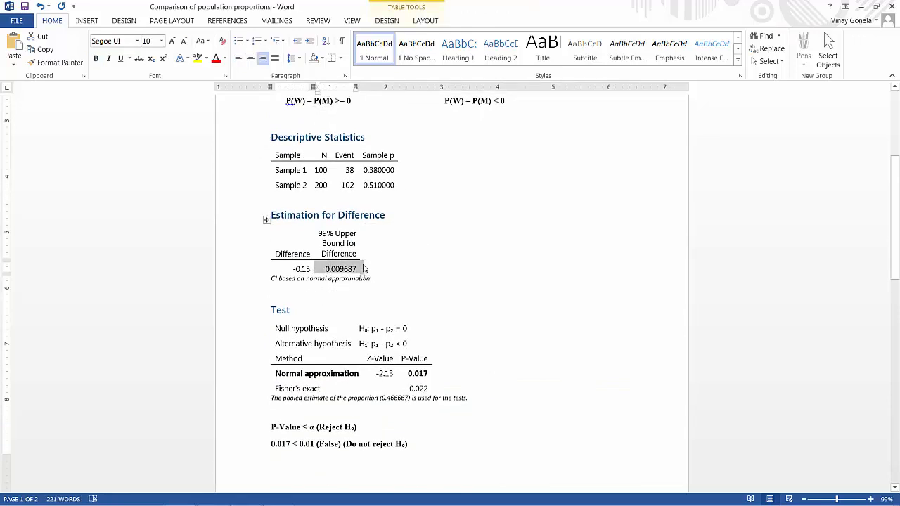
key(ctrl+b)
click(413, 271)
click(425, 264)
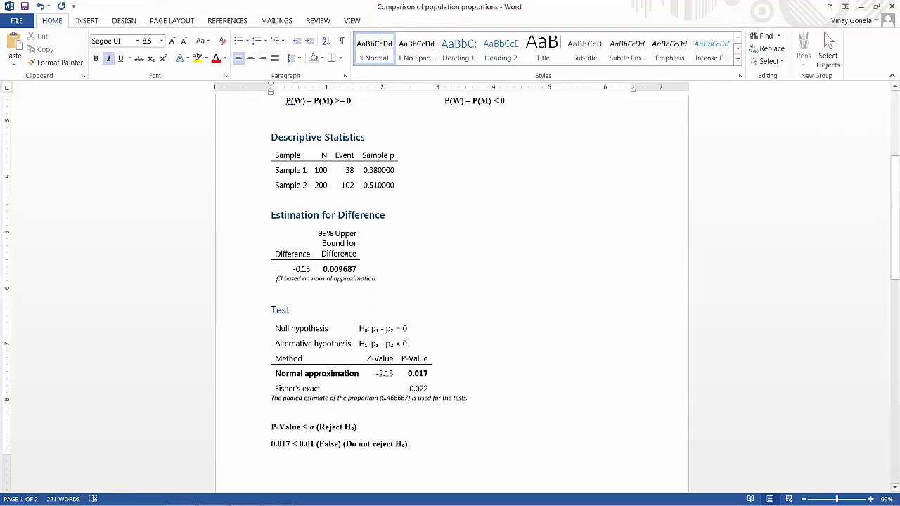
- Write the confidence interval "(- Infinite, 0.009687)" on the empty line above the Test heading
click(336, 288)
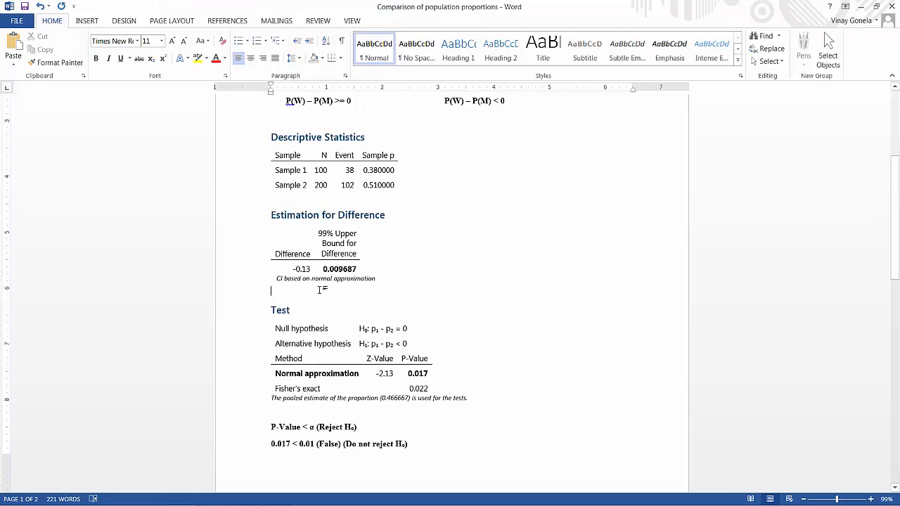
text(()
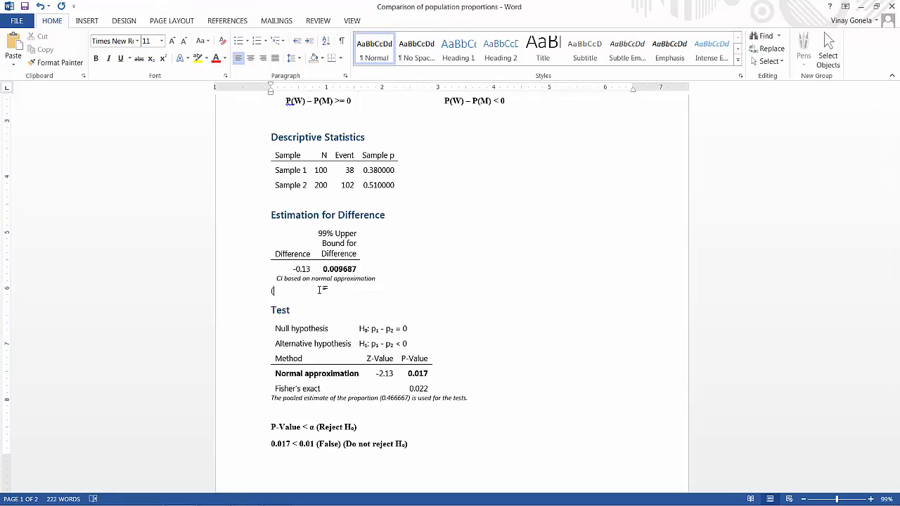
text(1)
text(n)
key(BackSpace)
key(BackSpace)
text(- Infinite, 0.009687))
- Make the confidence interval line above the Test heading bold
drag(271, 290, 348, 291)
key(ctrl+b)
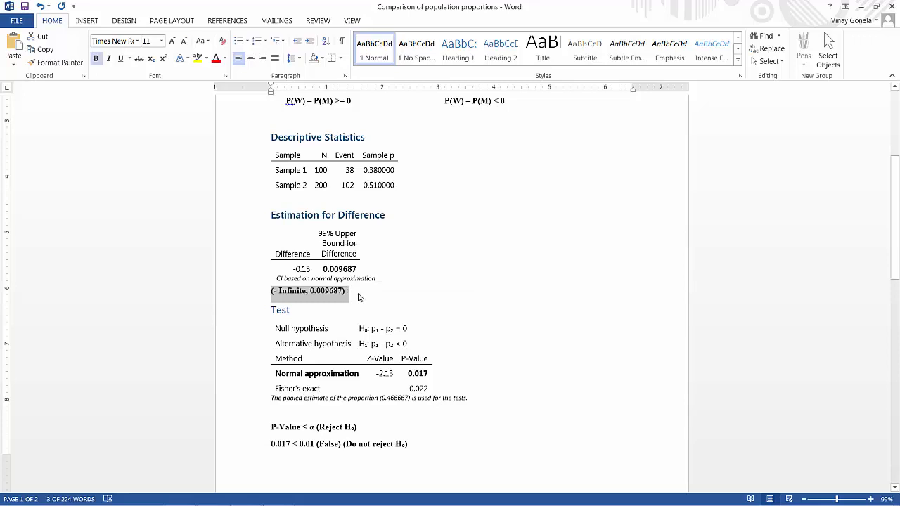
click(358, 298)
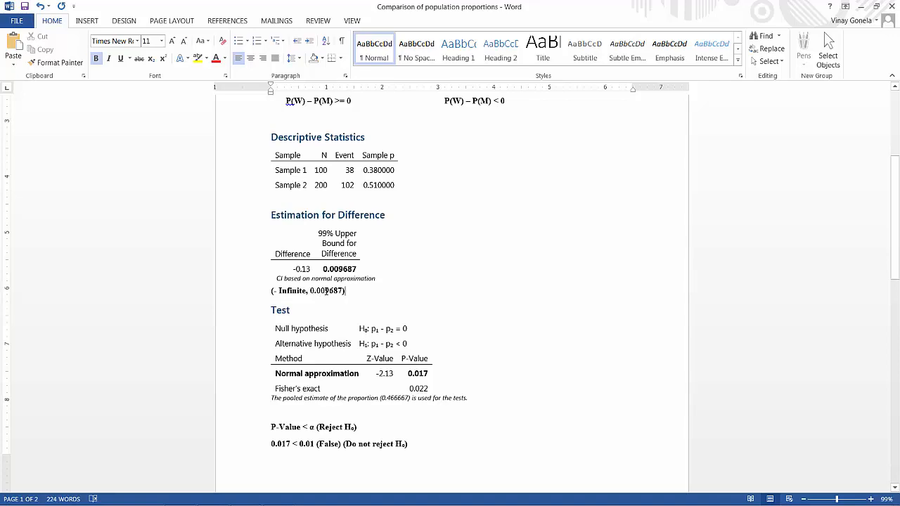
- Compare the confidence interval with the null hypothesis P(W) – P(M) >= 0, the test decision and the written conclusion
scroll(302, 225, up, 2)
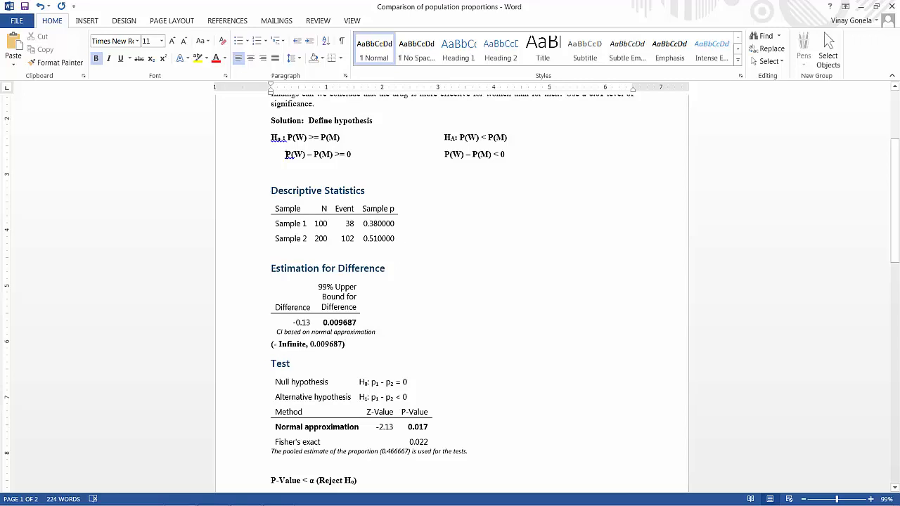
drag(286, 154, 356, 155)
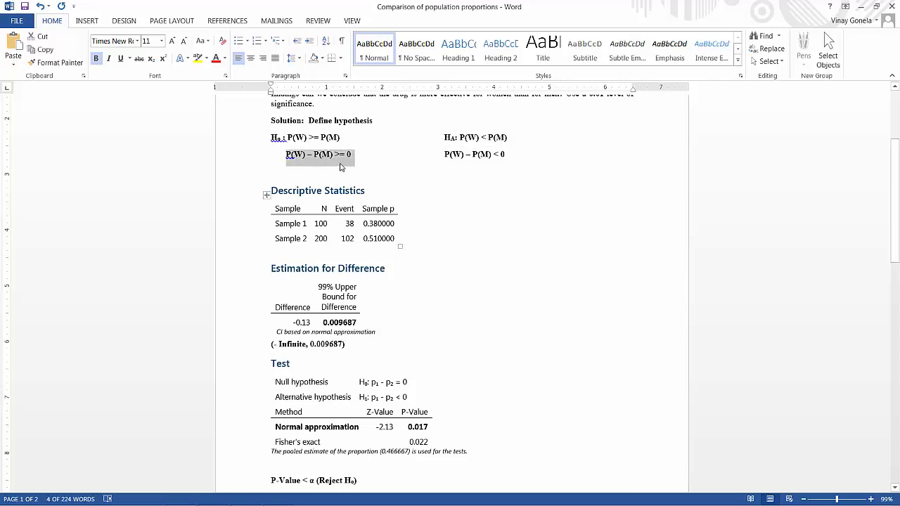
scroll(323, 160, down, 2)
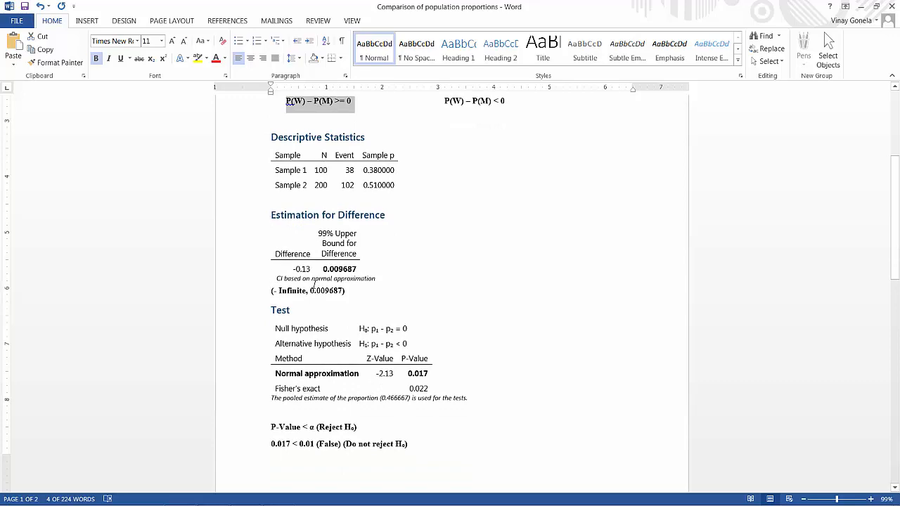
scroll(310, 284, up, 2)
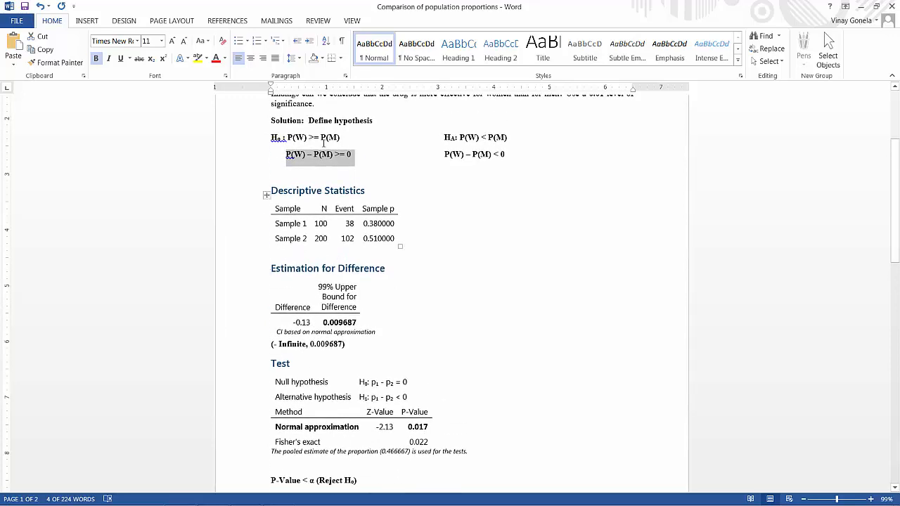
scroll(327, 143, down, 5)
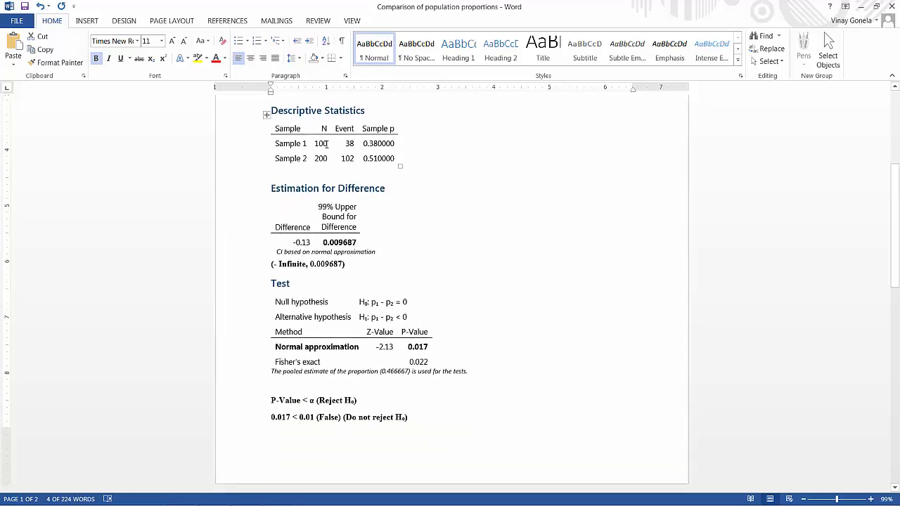
scroll(326, 144, down, 4)
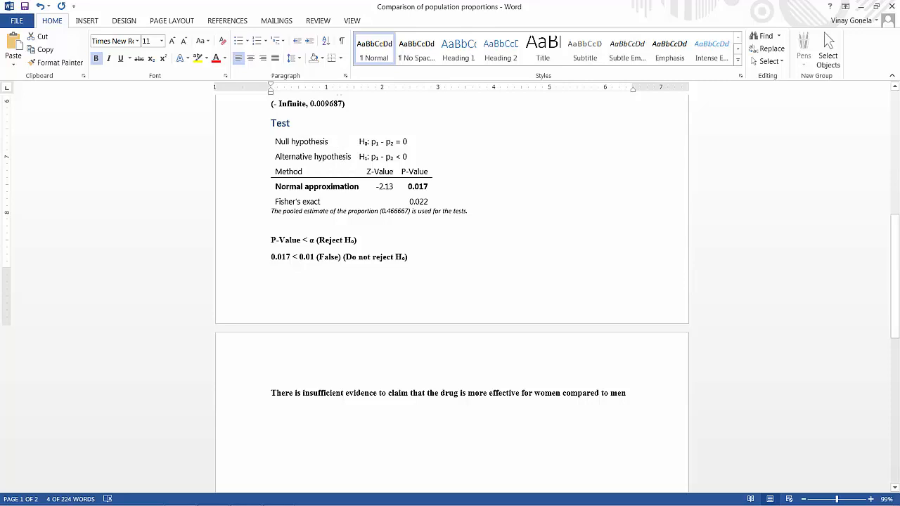
mouse_move(310, 502)
click(279, 496)
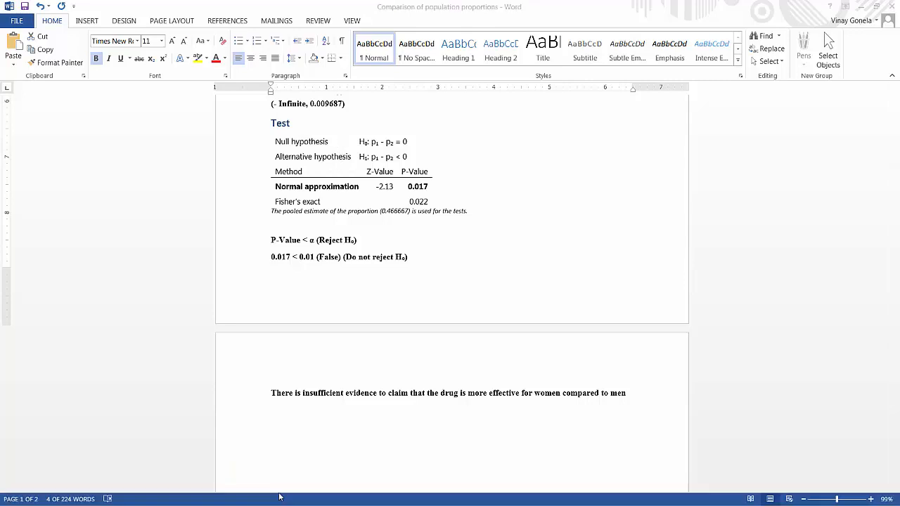